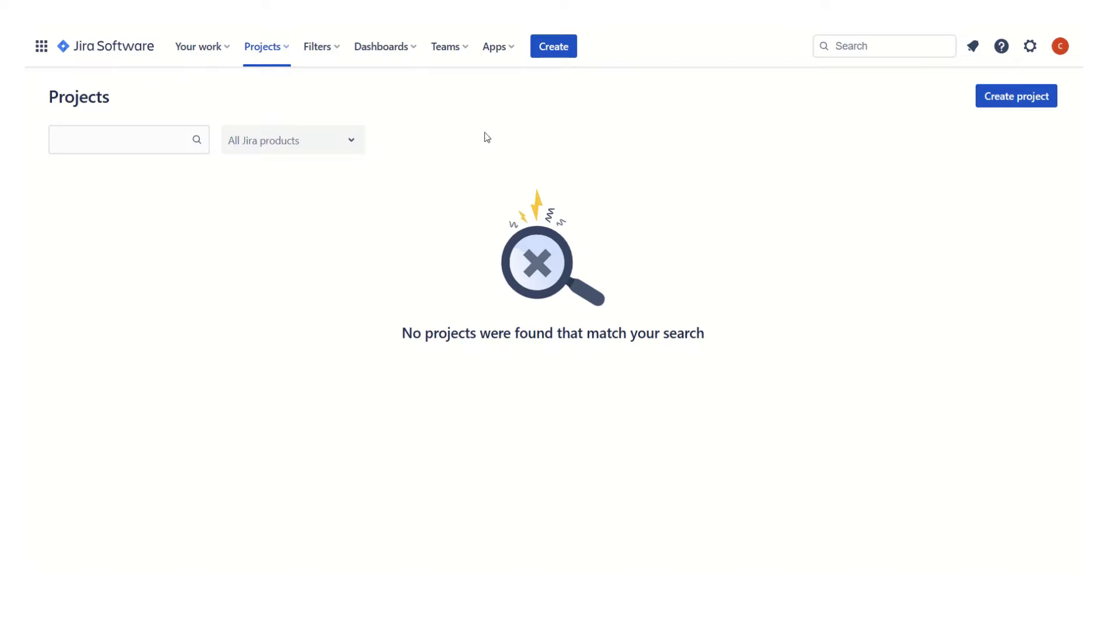
Create a team-managed software project named ScrumTest from the Scrum template, without connecting any tools, and go to the project
left_click(1019, 103)
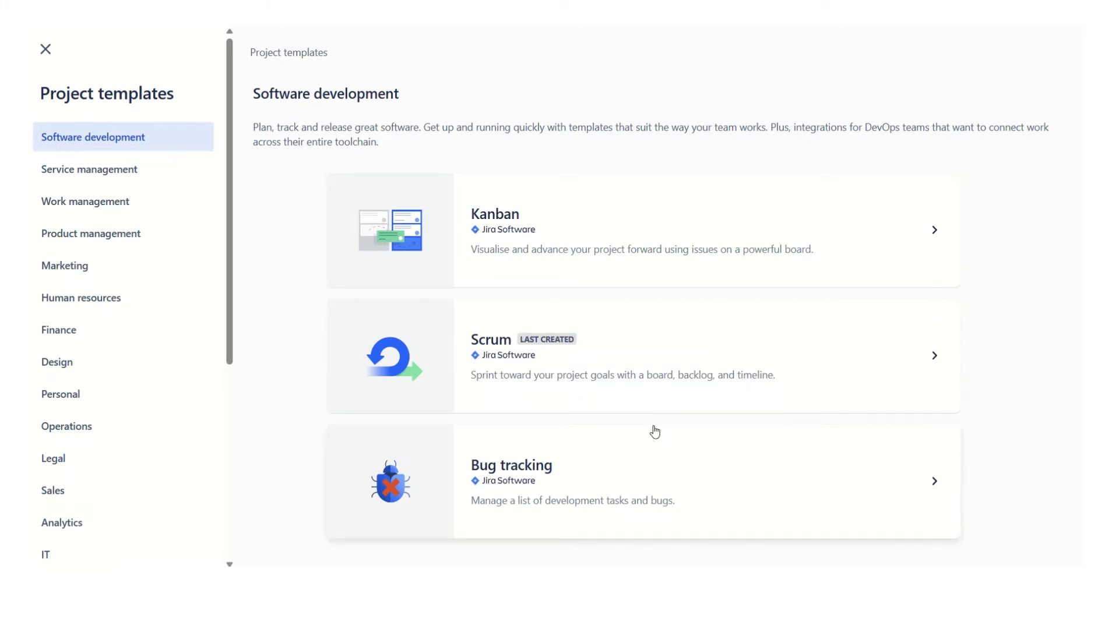
left_click(554, 360)
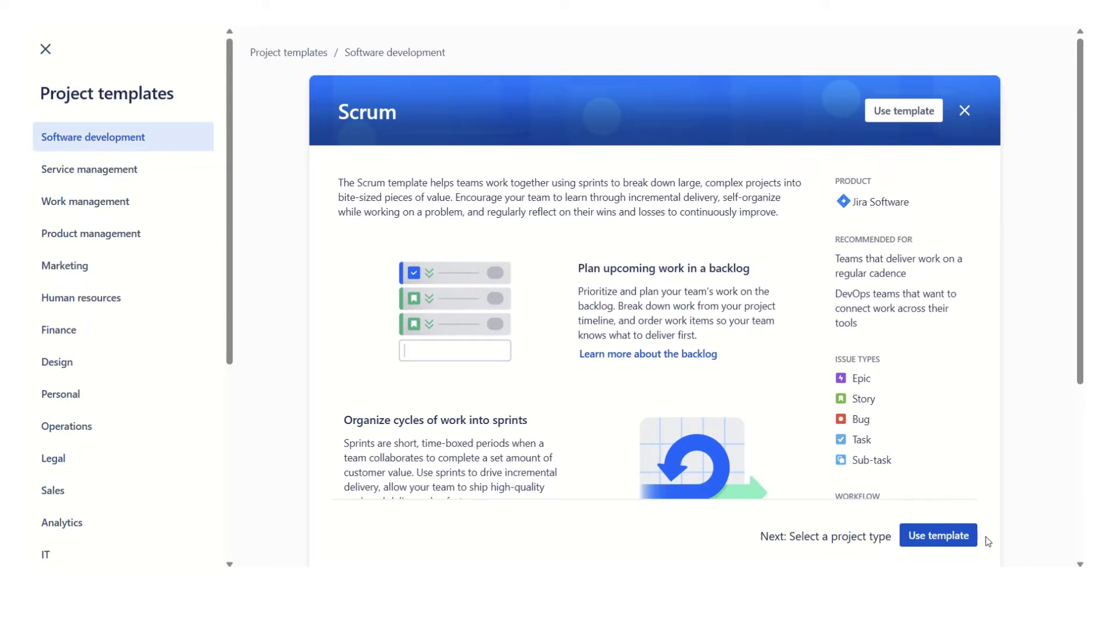
left_click(950, 536)
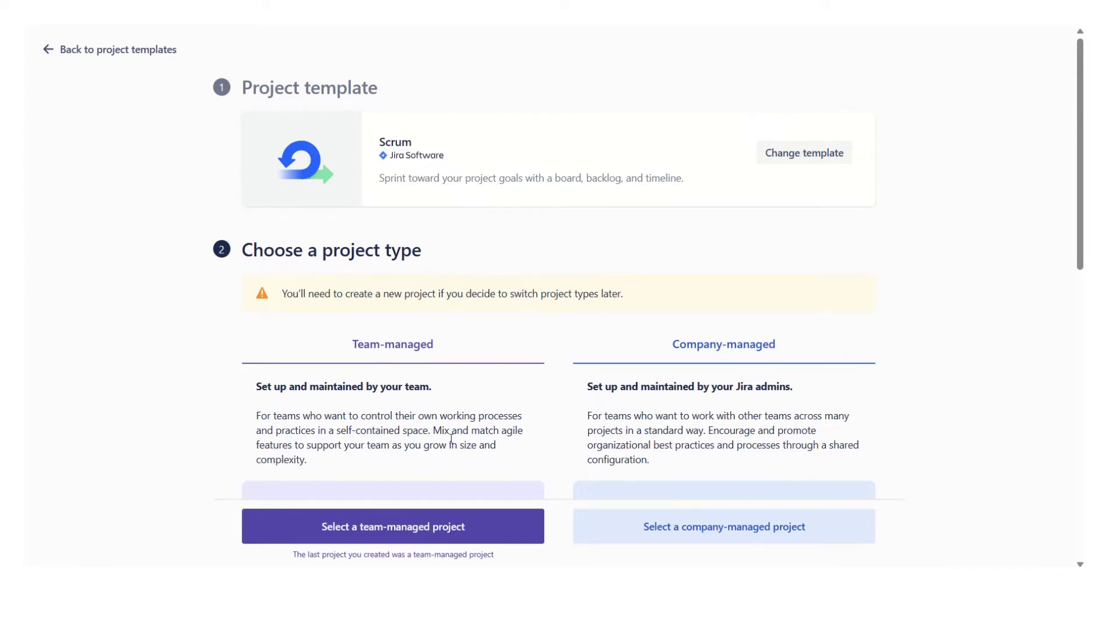
left_click(420, 534)
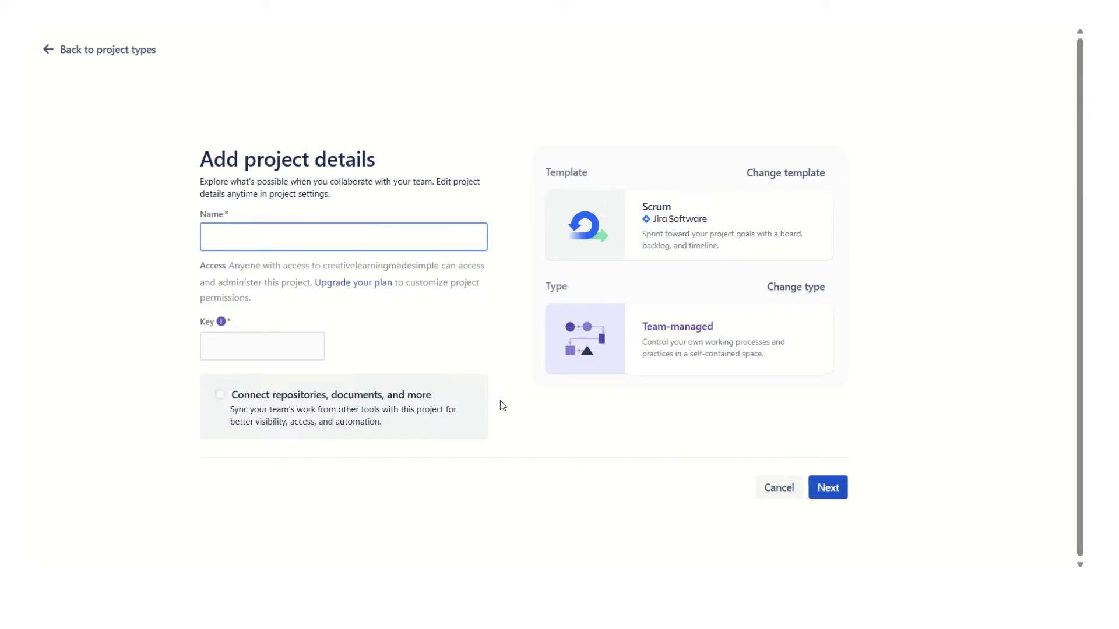
type("ScrumTest")
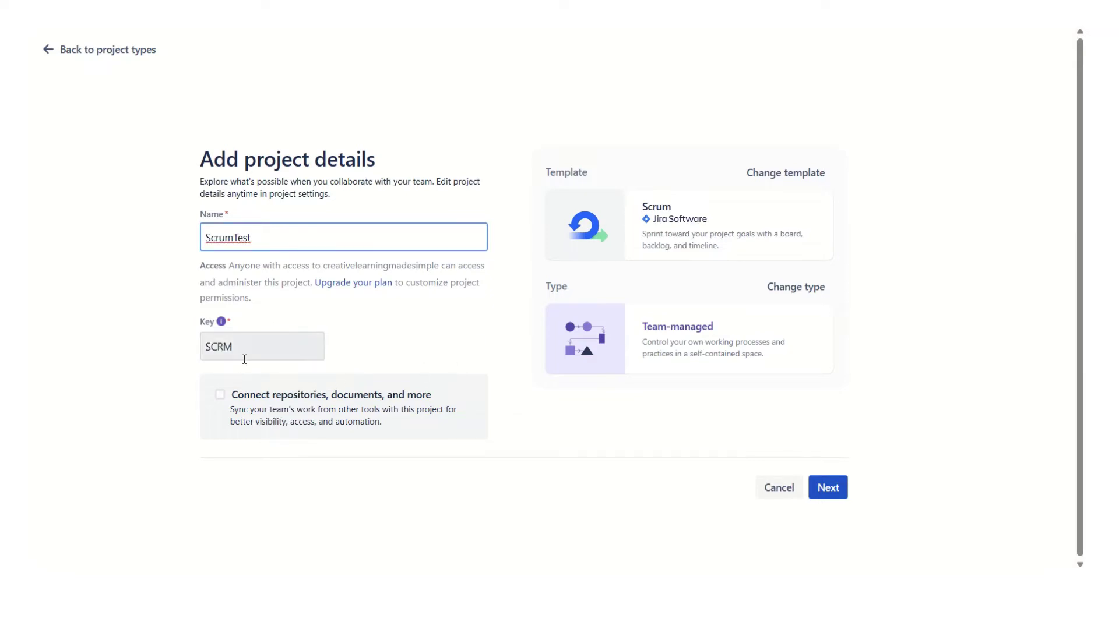
left_click(832, 494)
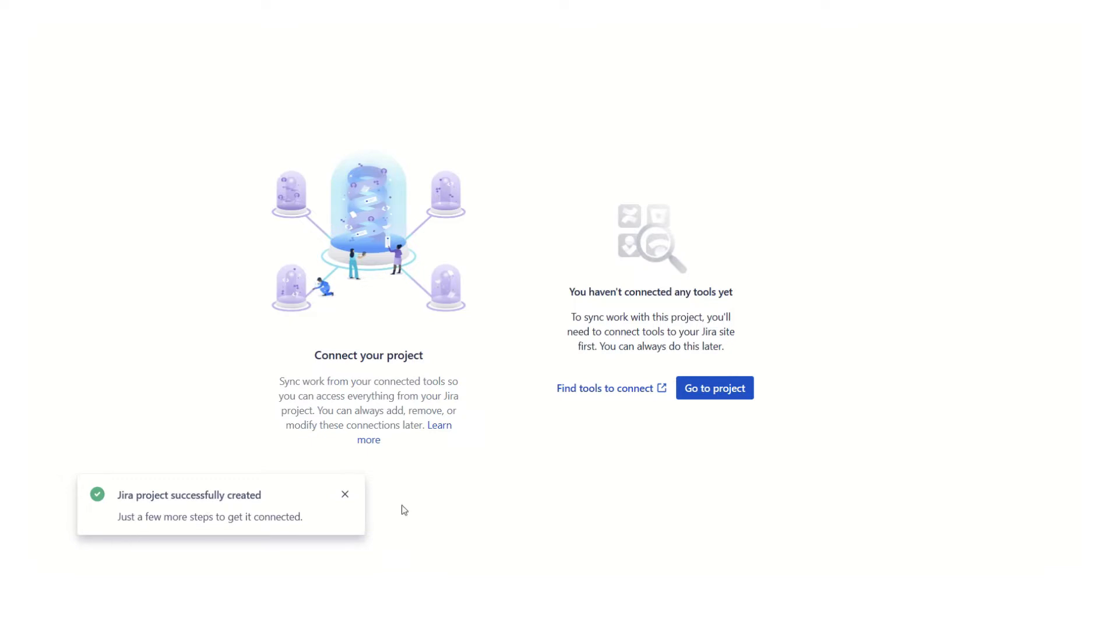
left_click(728, 398)
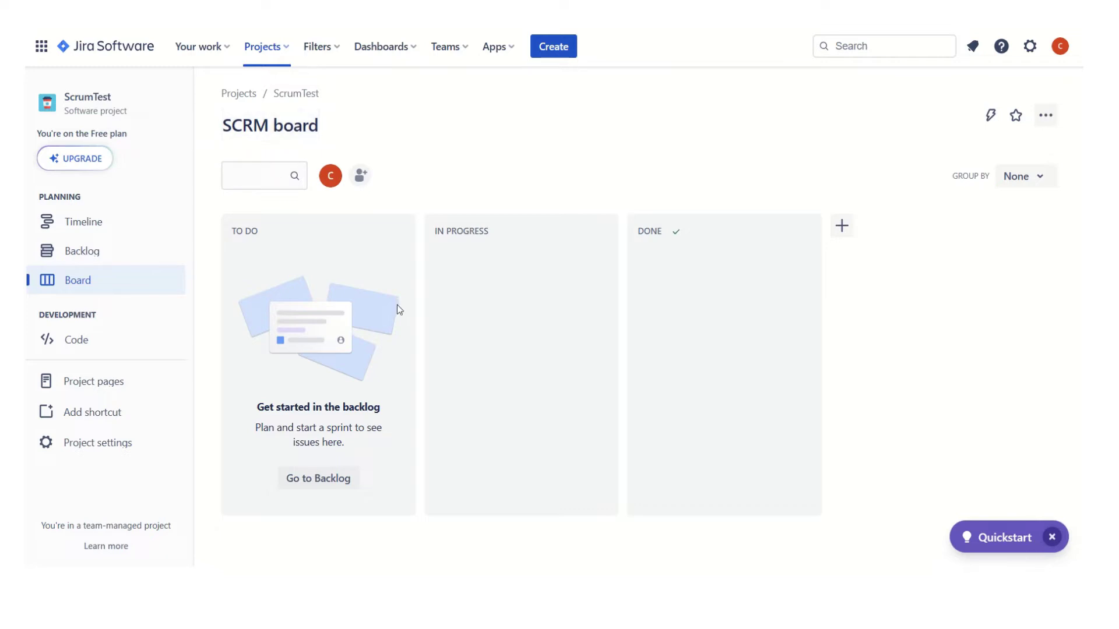
In the backlog, give SCRM Sprint 1 a custom duration with start date 31/07/2023 and end date 11/08/2023
left_click(88, 254)
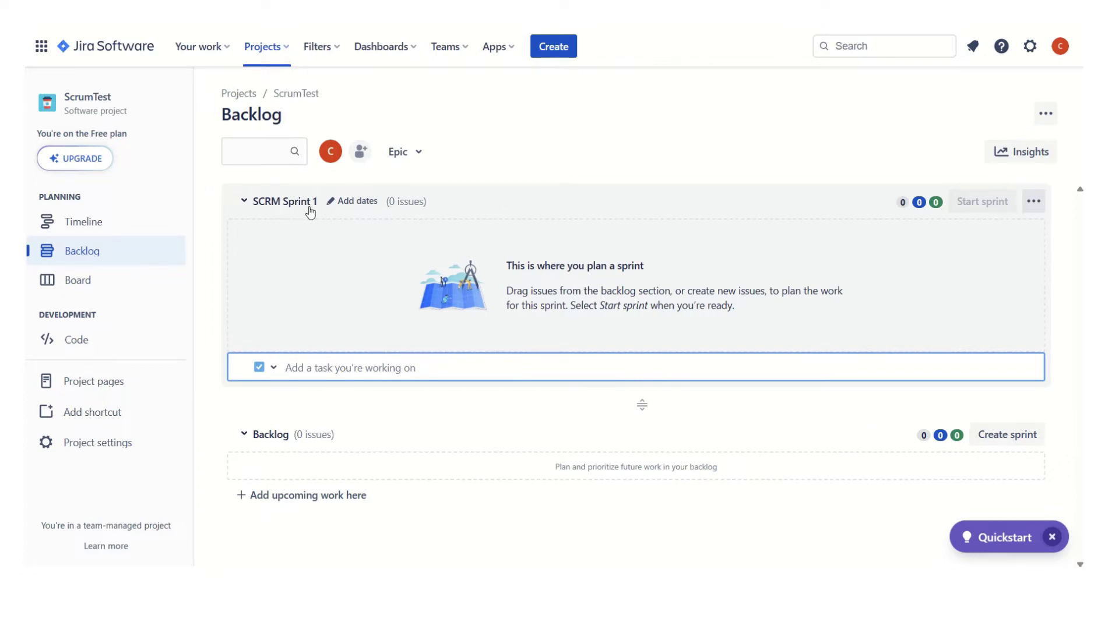
left_click(368, 201)
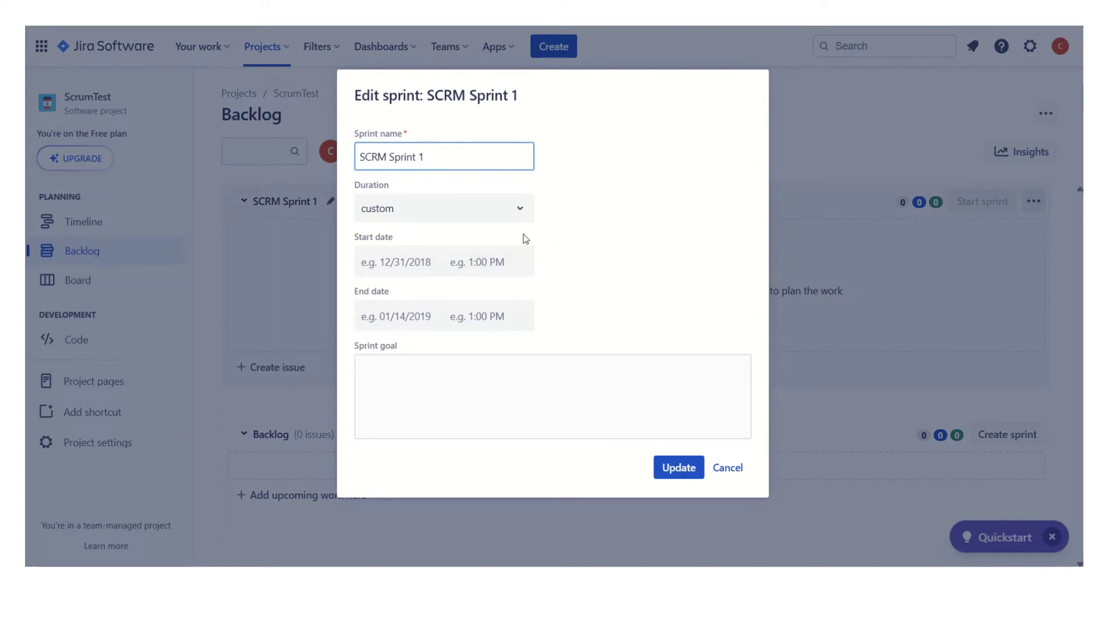
left_click(521, 211)
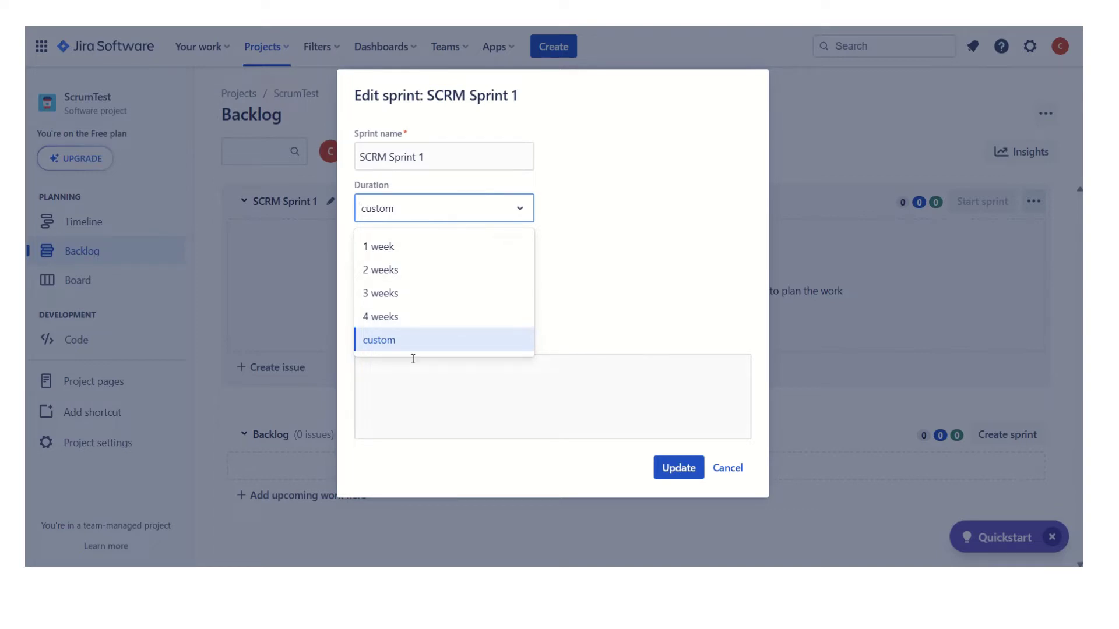
left_click(394, 346)
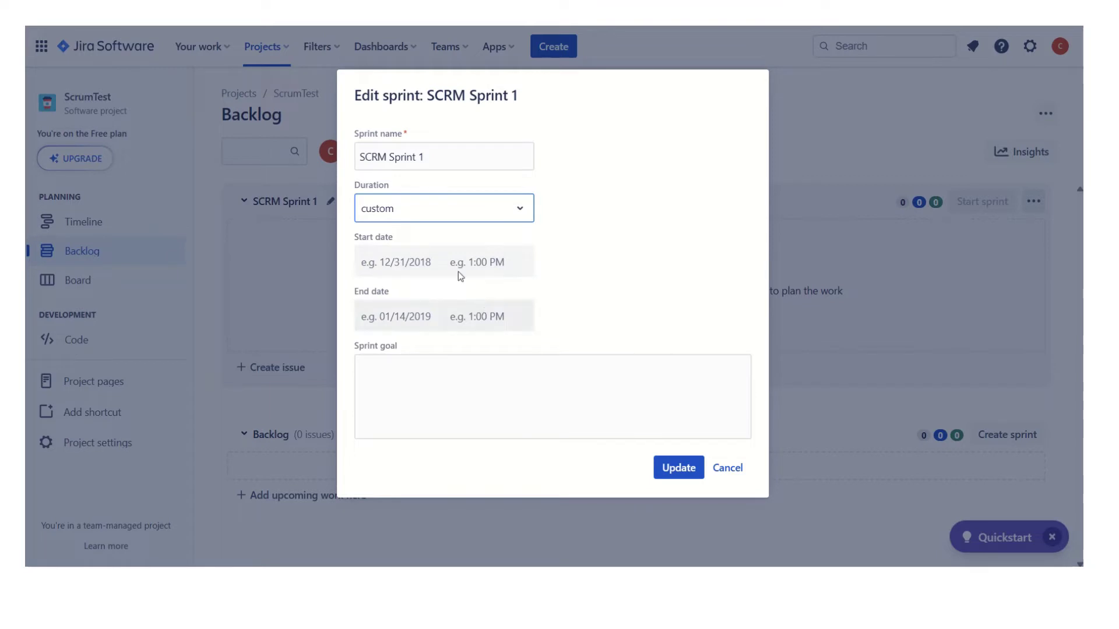
left_click(435, 264)
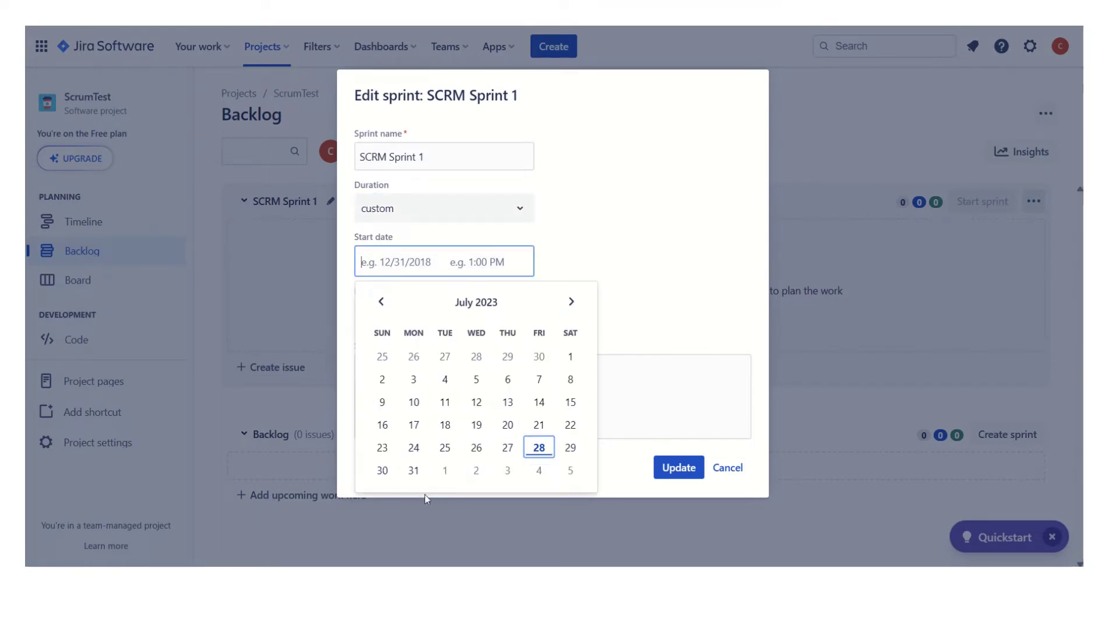
left_click(415, 473)
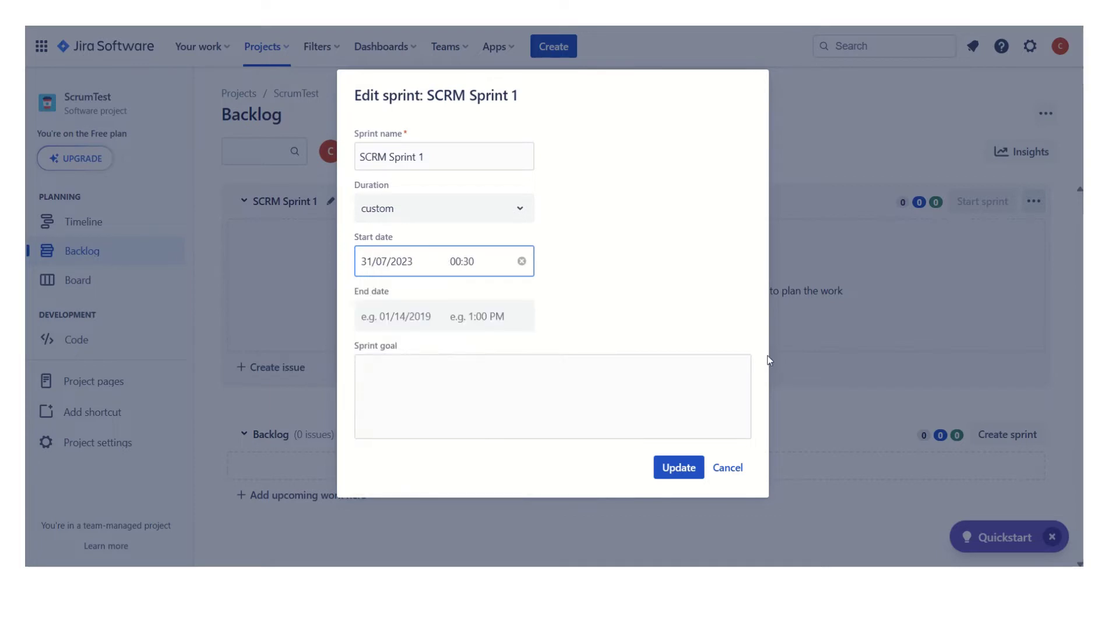
left_click(440, 321)
left_click(571, 356)
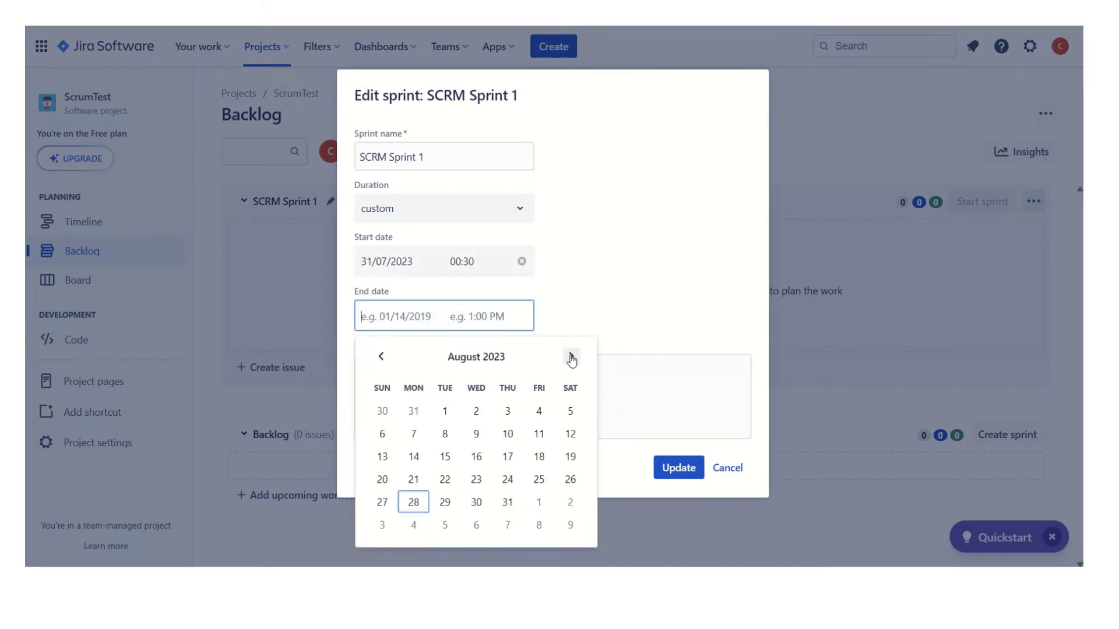
left_click(539, 434)
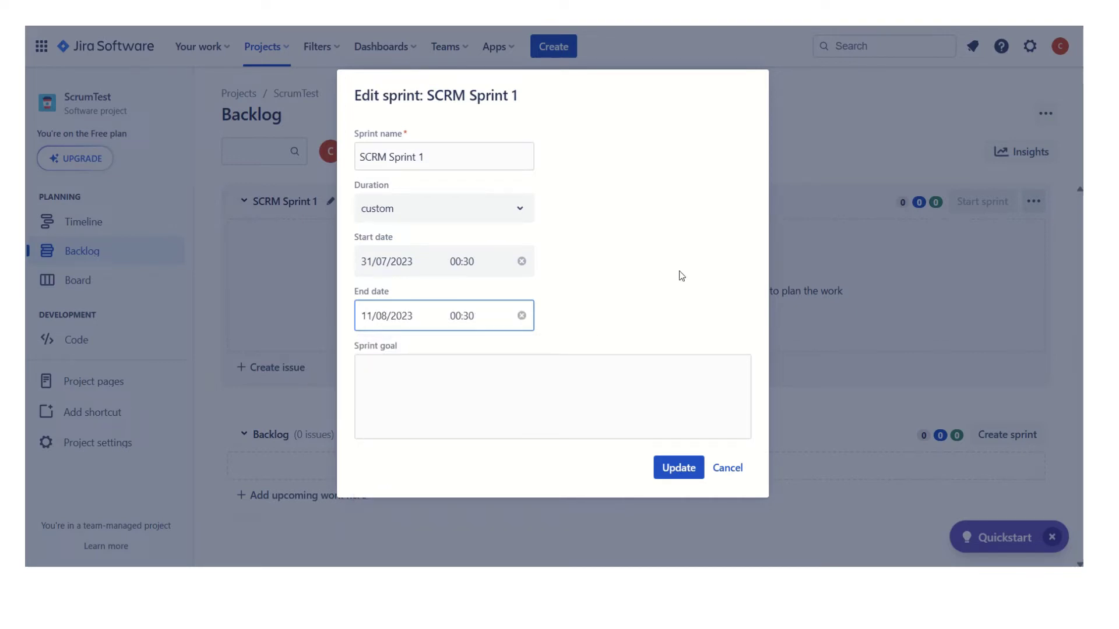
Set the sprint goal to "Very first Sprint using Jira as tool for Agile Scrum. Infra Setup and initial set of Stories." and save the sprint
left_click(529, 386)
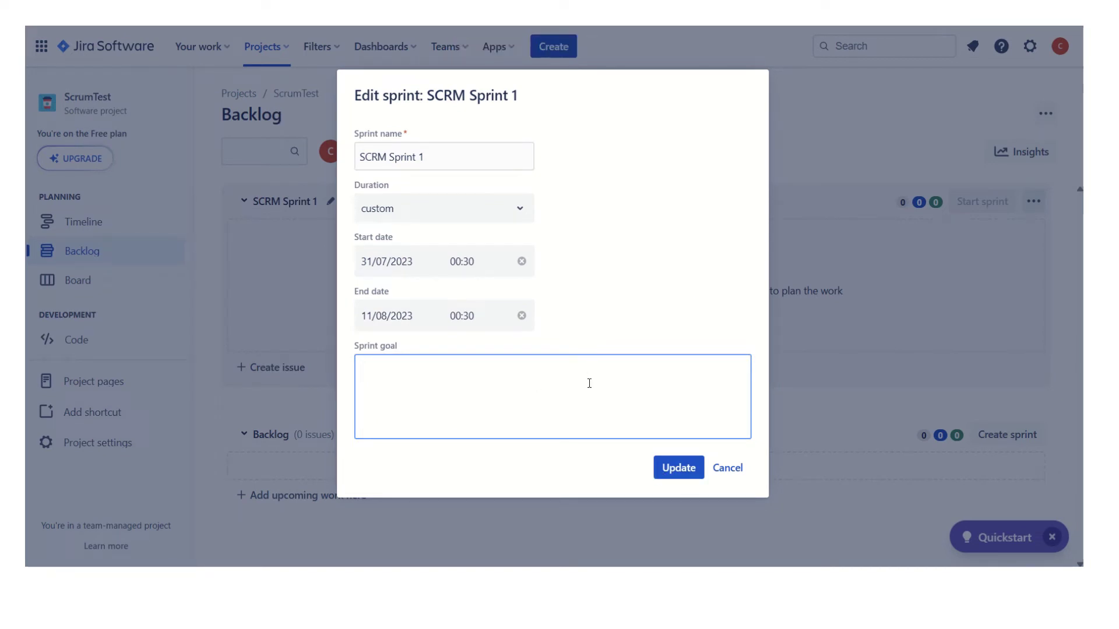
type("ery")
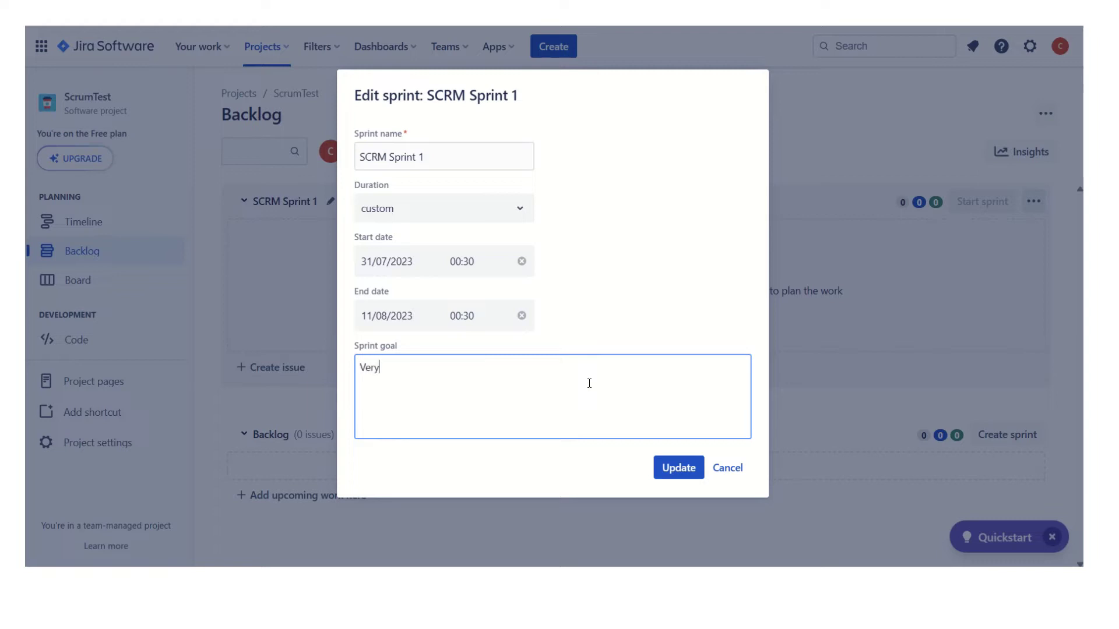
type(" first Sprint using")
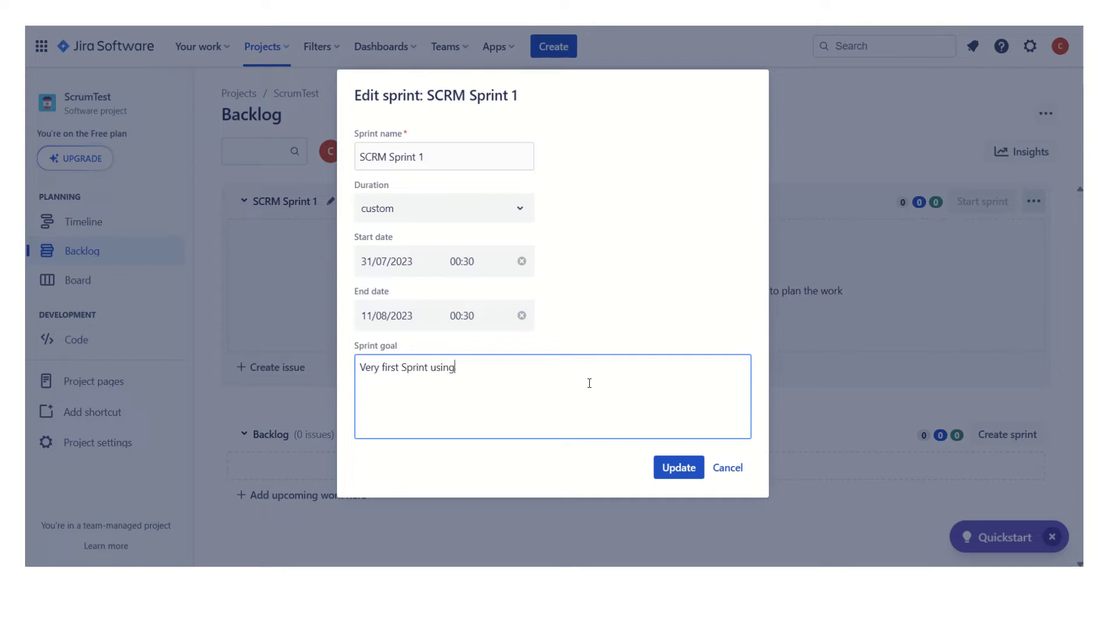
type(" Jira as to")
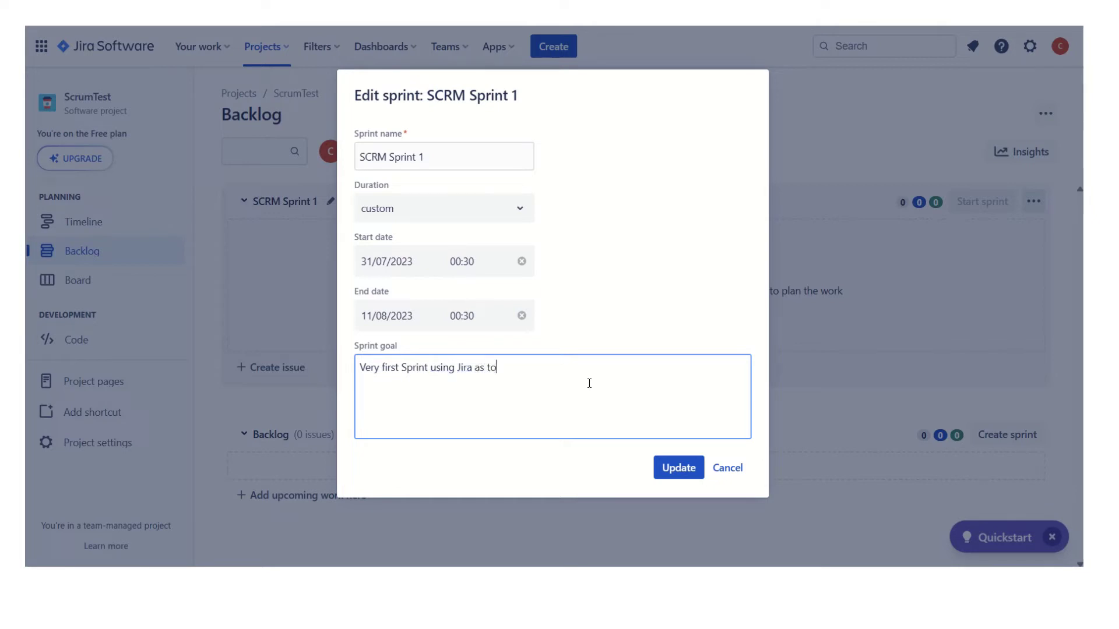
type("ol for Agile Scrum")
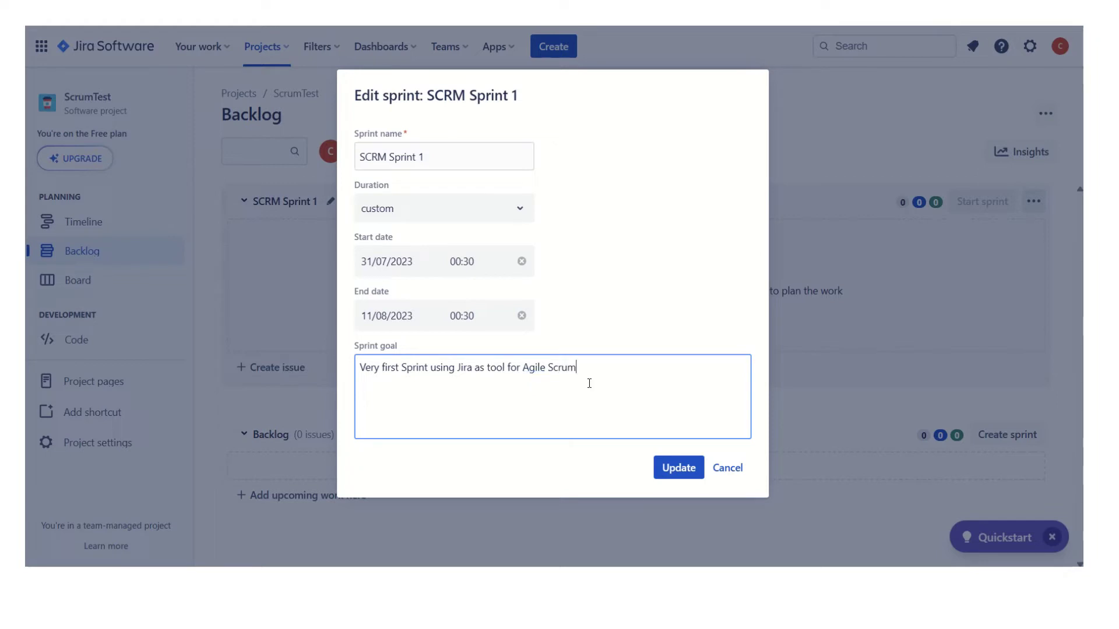
type(". Infra Setup")
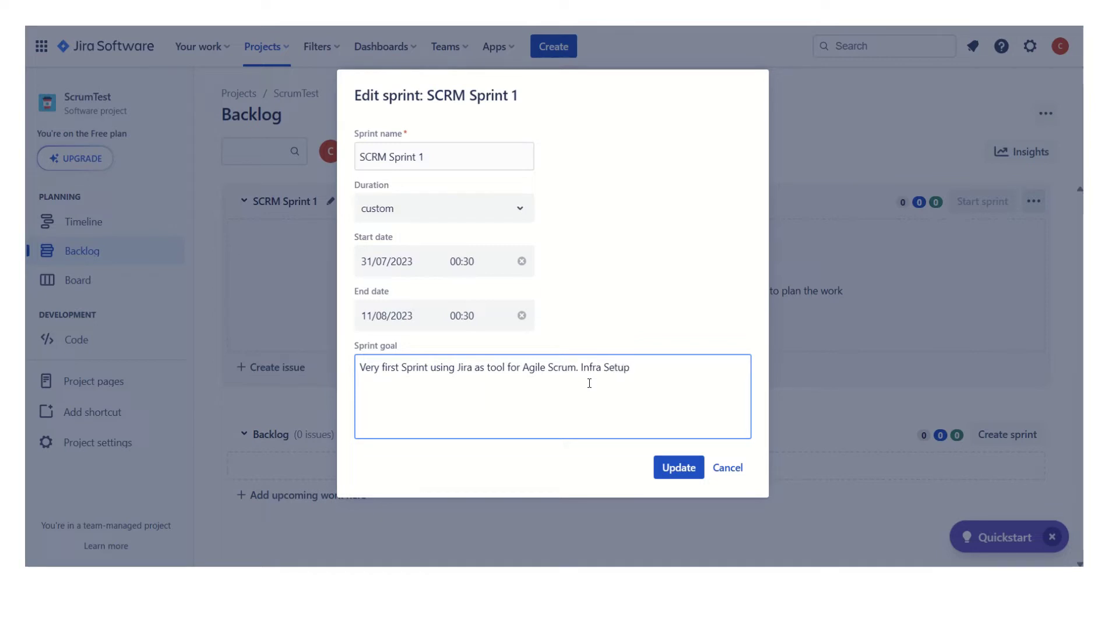
type(" and intial")
key("BackSpace")
type("set of Stories.")
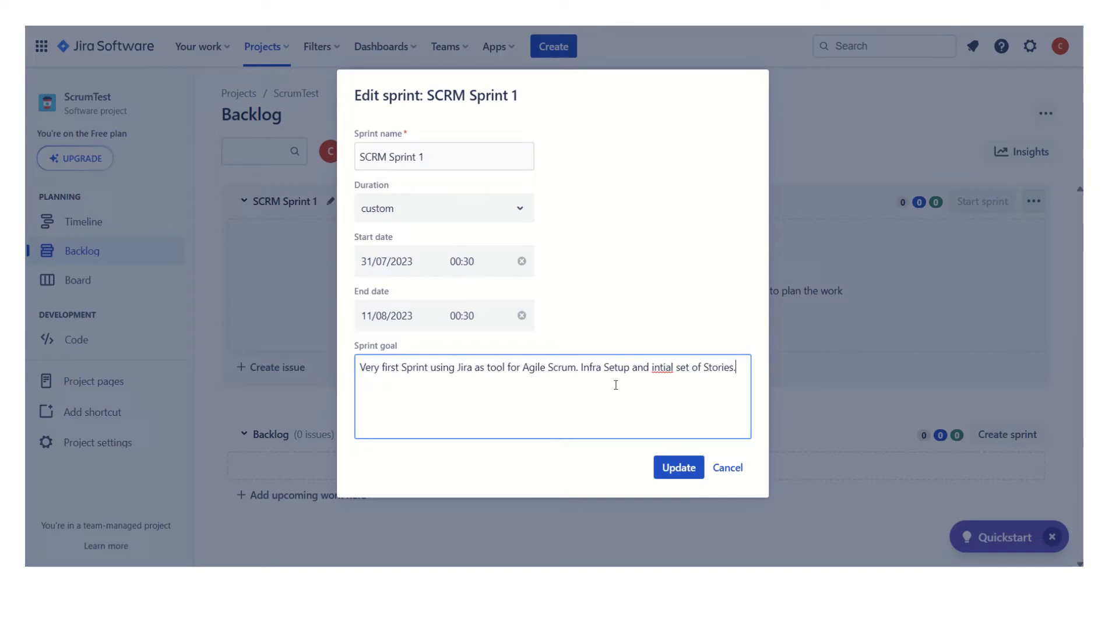
right_click(662, 369)
mouse_move(662, 368)
left_click(717, 376)
left_click(679, 469)
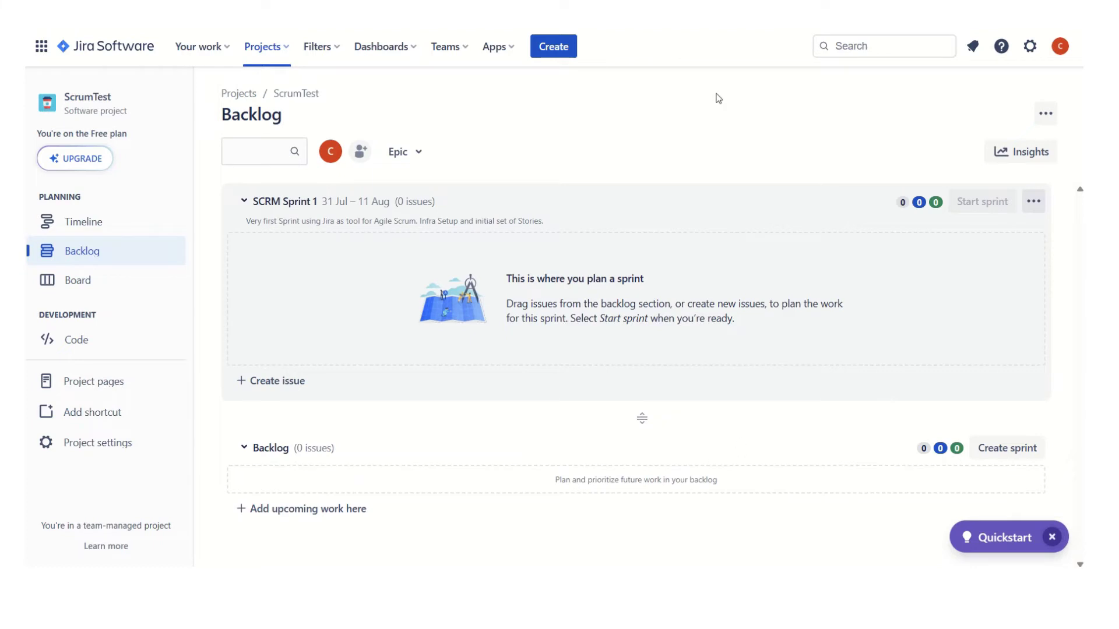
Create an epic with the summary "User Management" in the ScrumTest project and dismiss the creation notice
left_click(558, 53)
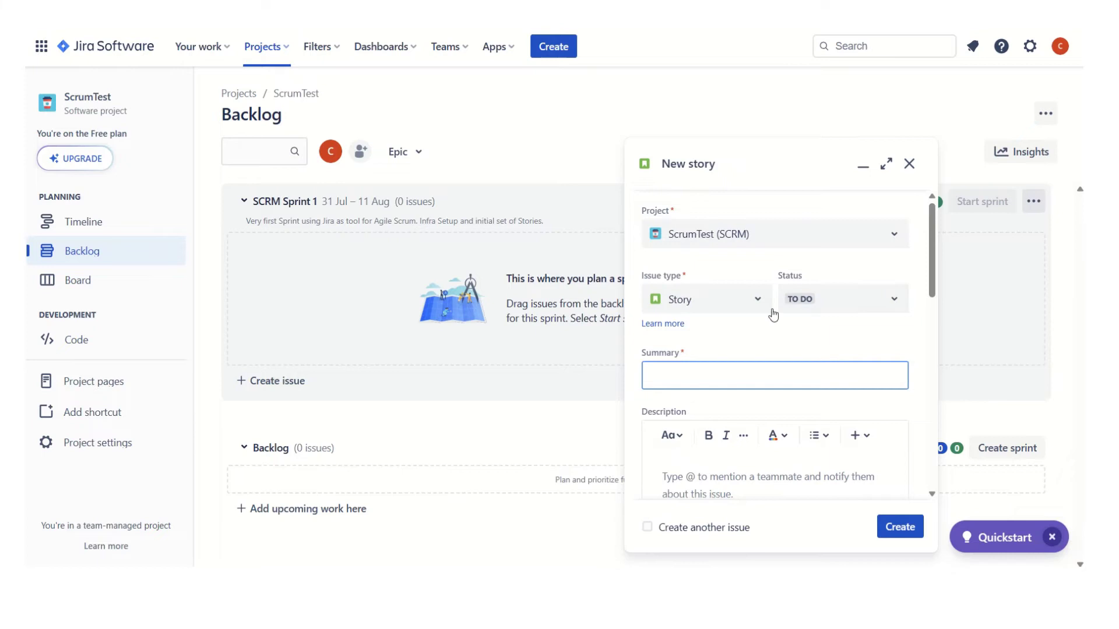
left_click(759, 299)
left_click(715, 388)
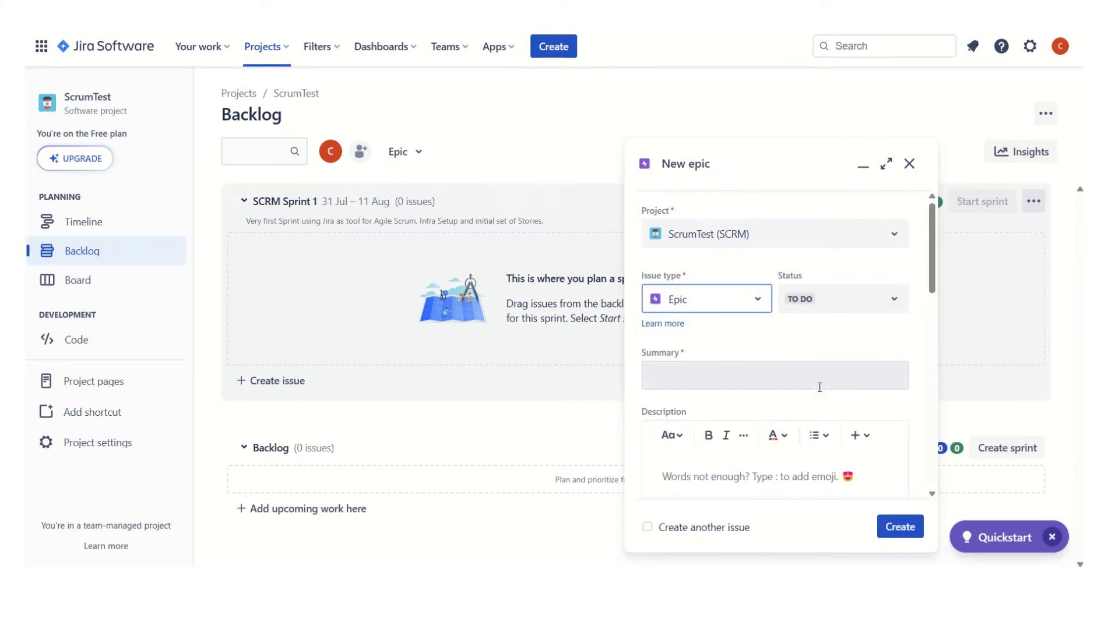
left_click(735, 378)
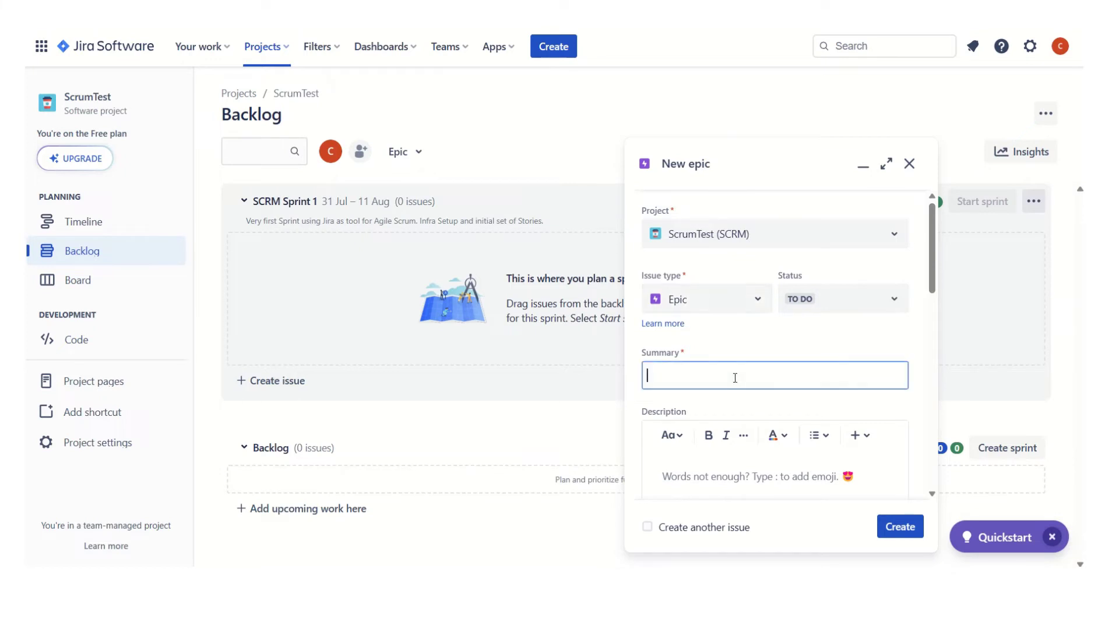
type("User Manag")
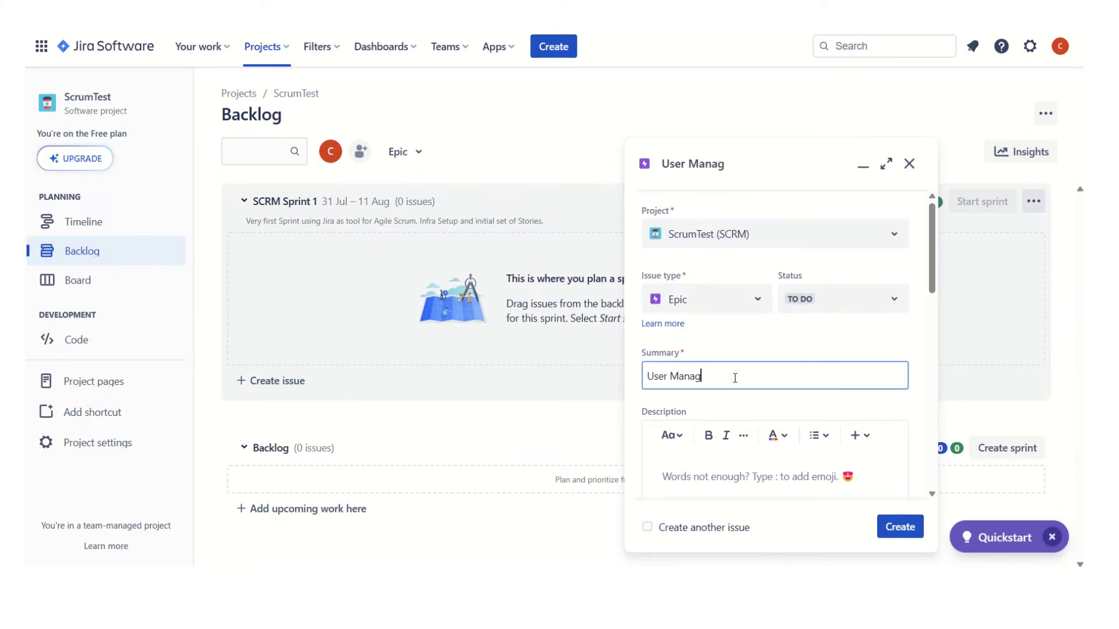
type("ement")
key("BackSpace")
key("BackSpace")
key("BackSpace")
type("ent")
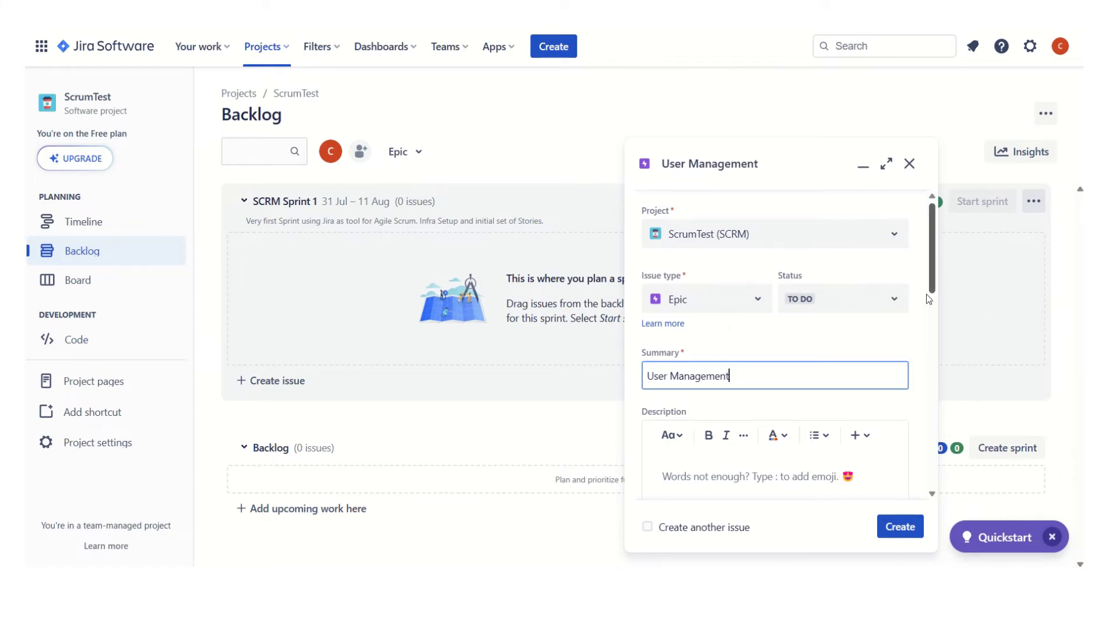
left_click_drag(937, 262, 931, 390)
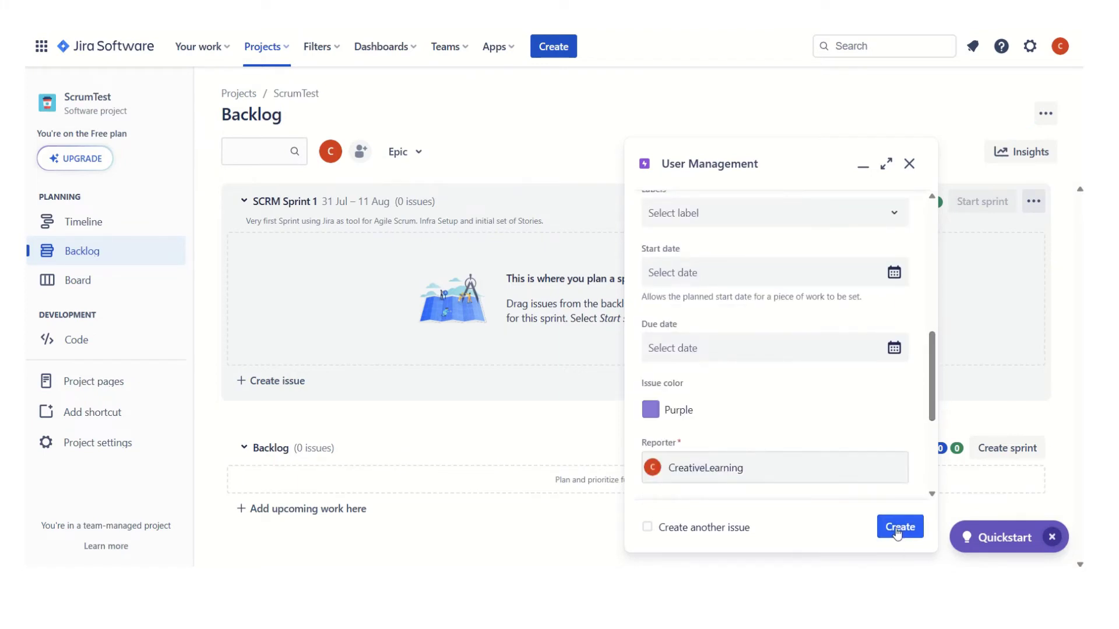
left_click(899, 531)
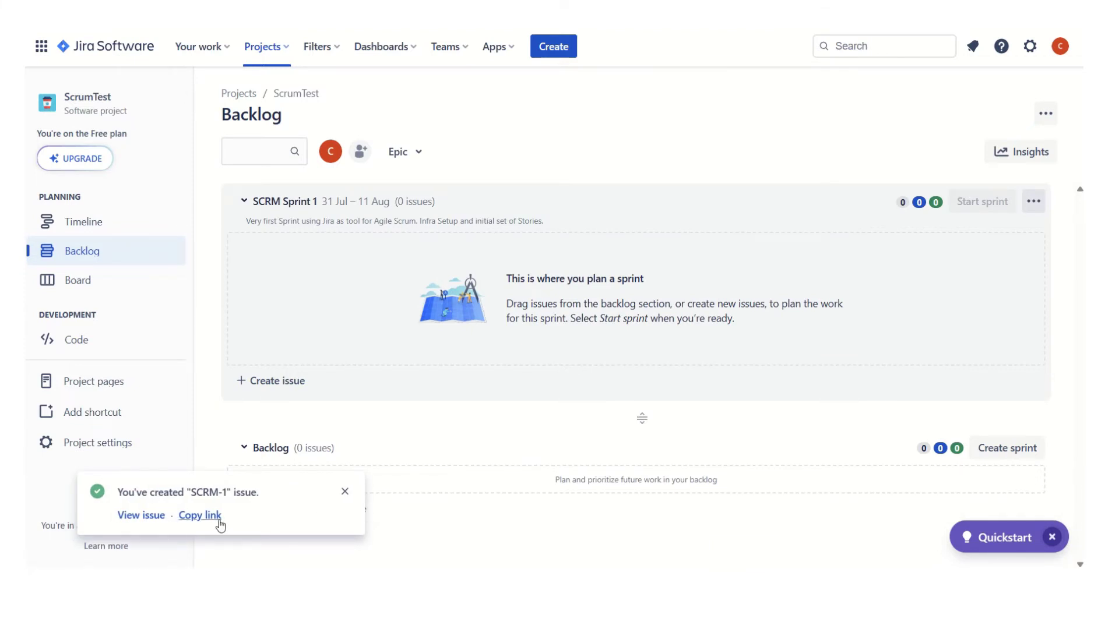
left_click(345, 491)
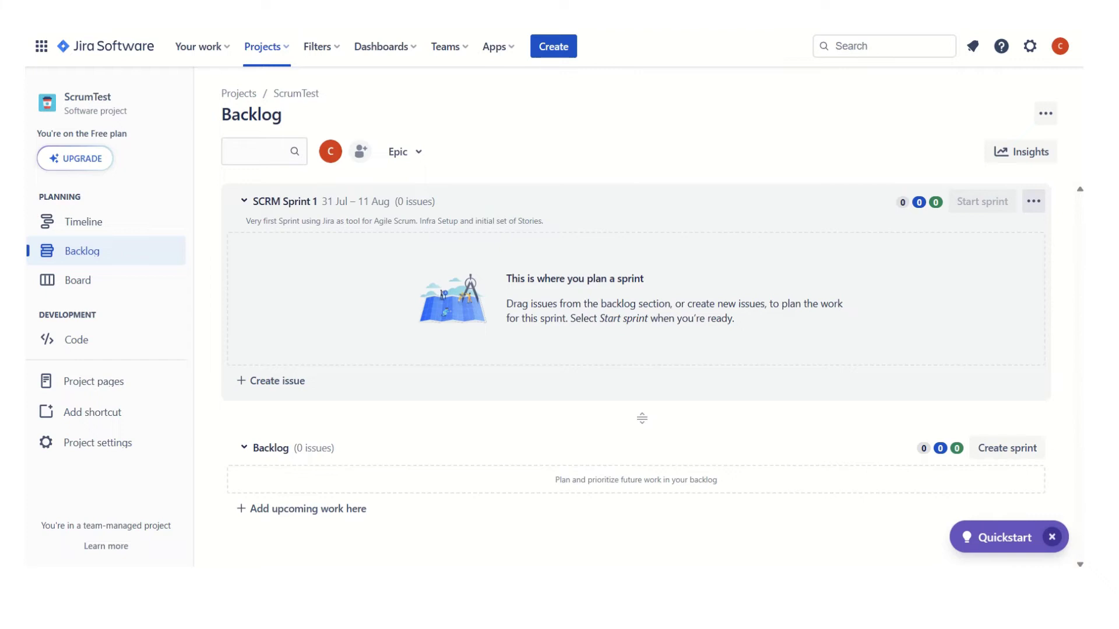
Create a story with the summary "User Login" in the ScrumTest project and assign it to the User Management epic
left_click(556, 49)
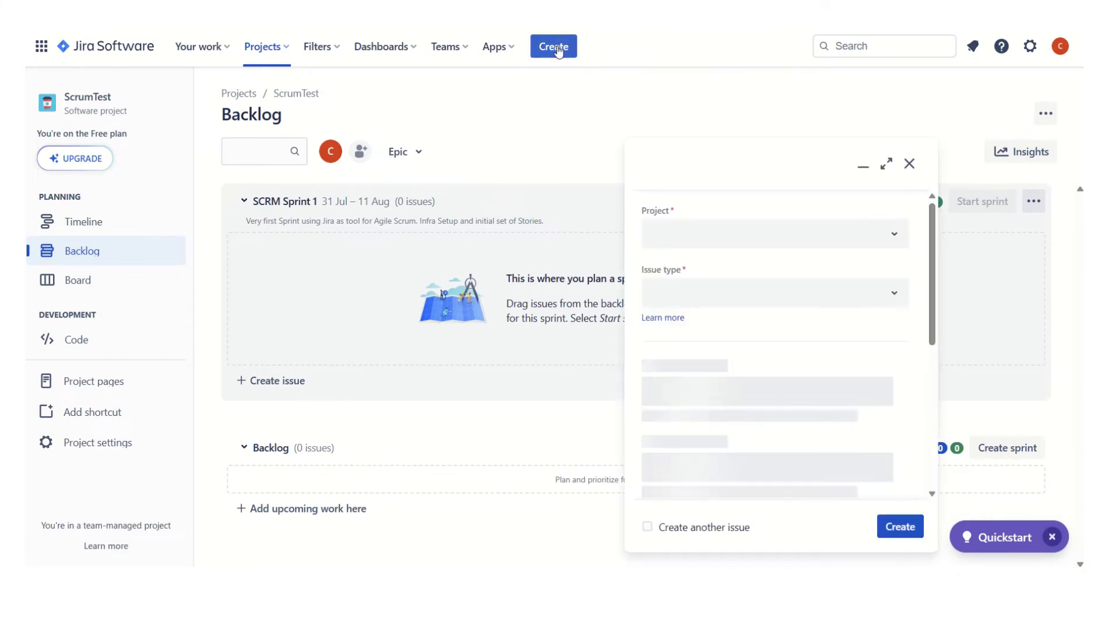
left_click(757, 300)
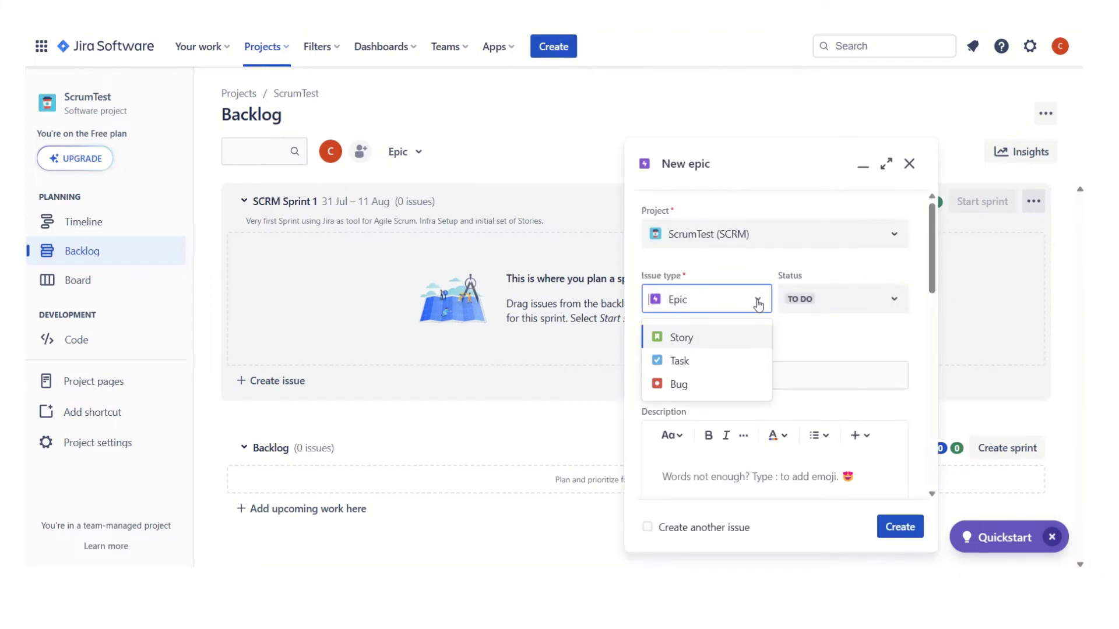
left_click(658, 337)
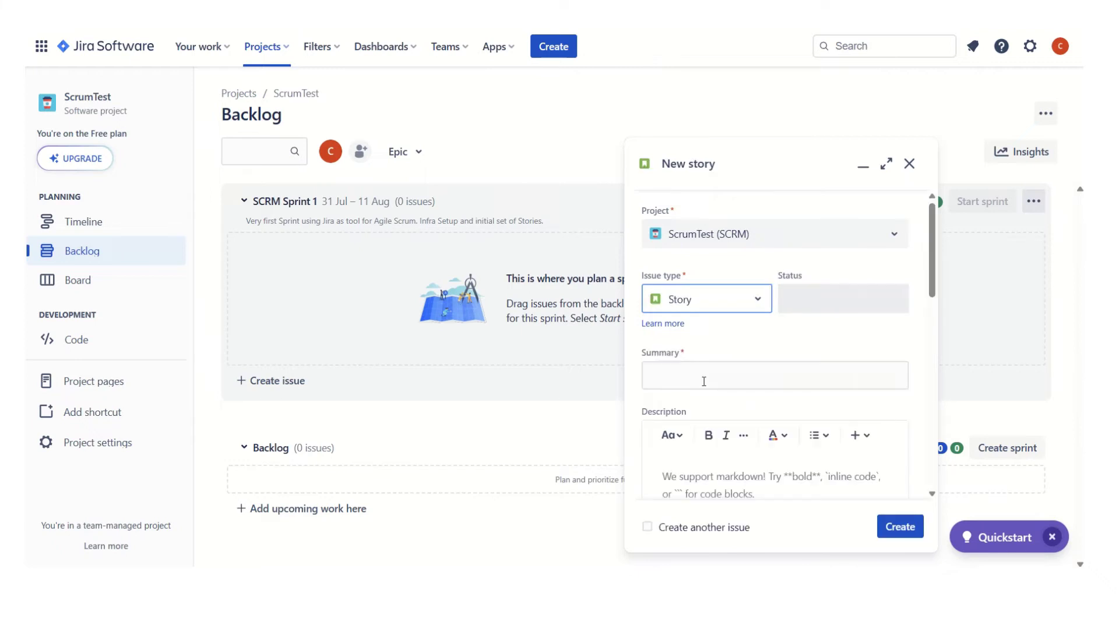
left_click(703, 380)
type("User")
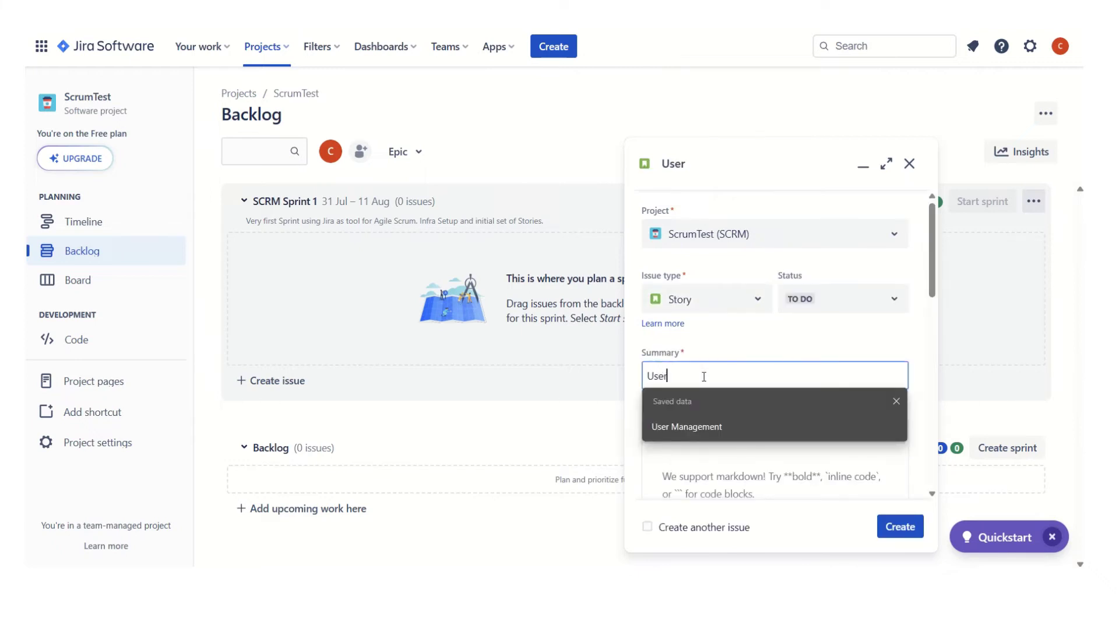
type(" Login")
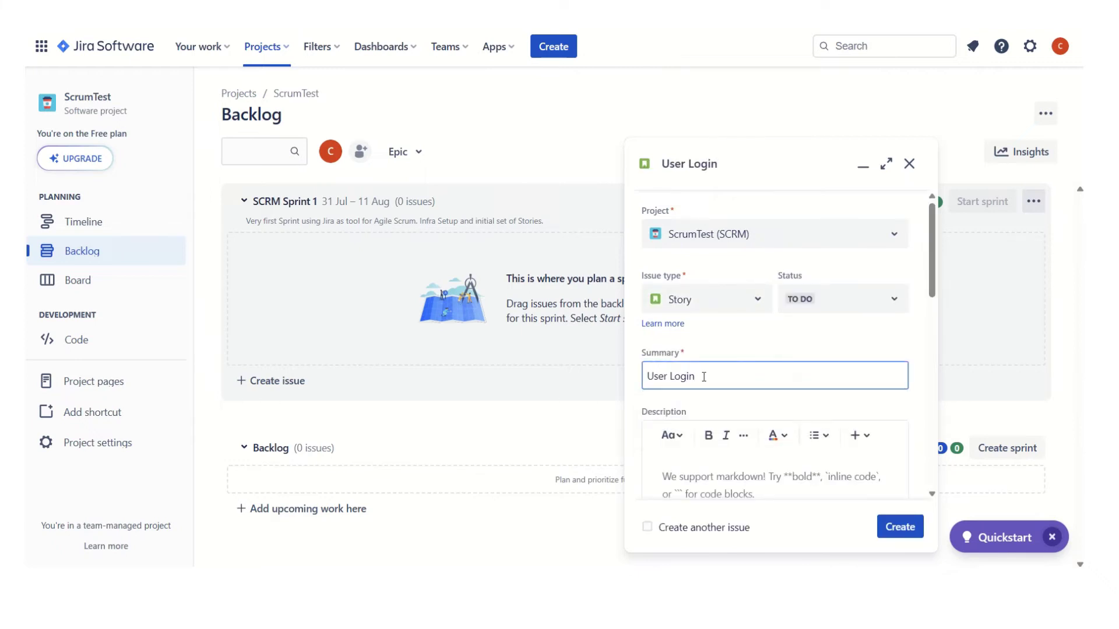
left_click_drag(931, 262, 929, 462)
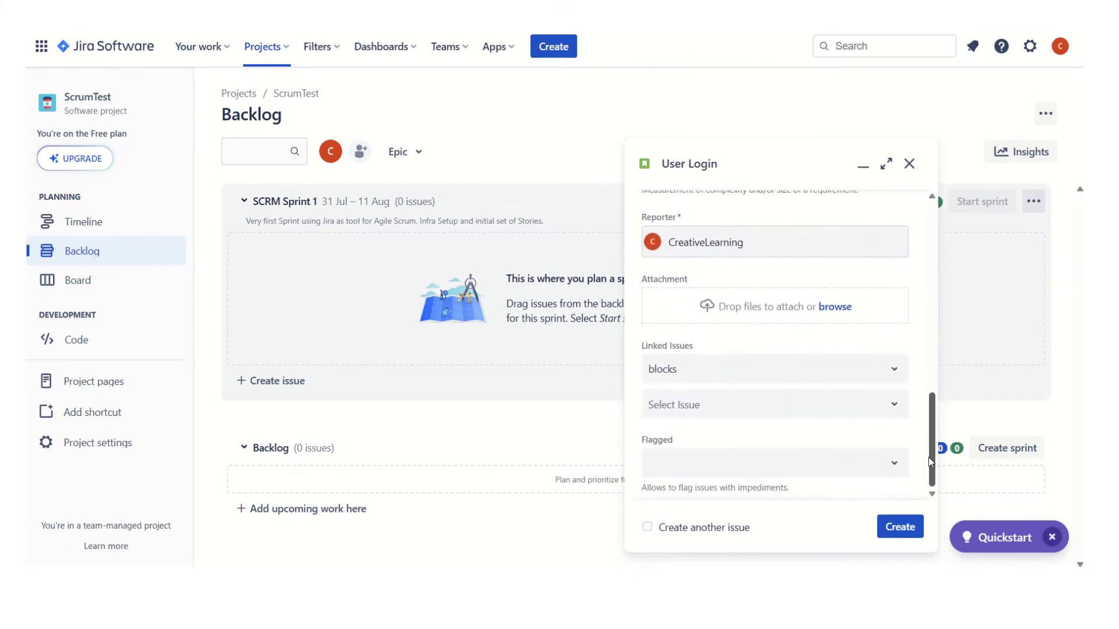
left_click(900, 531)
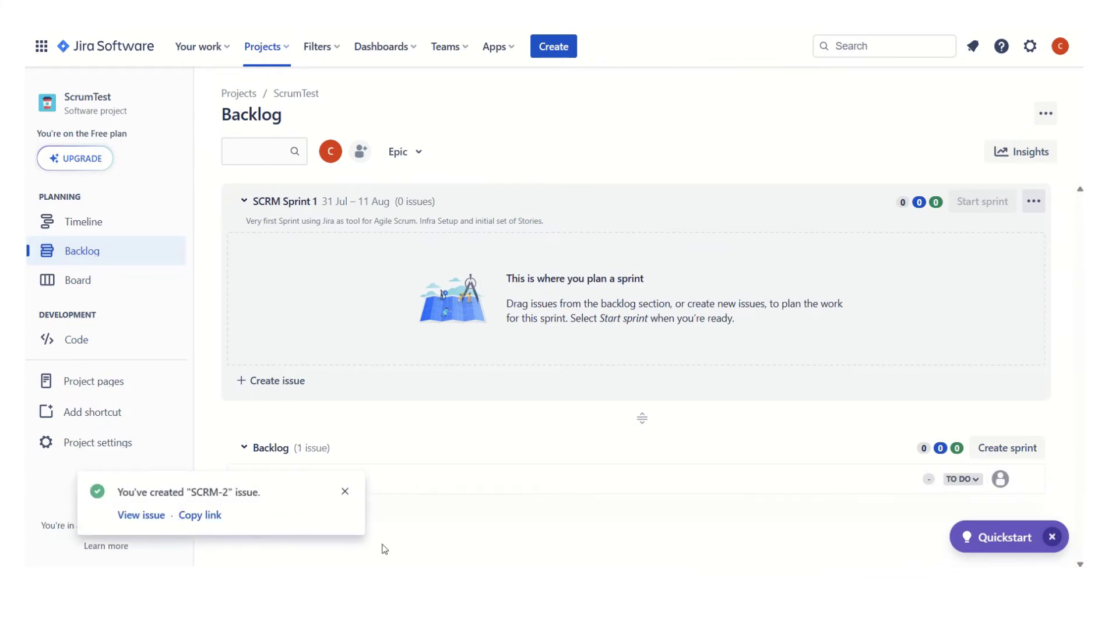
left_click(345, 494)
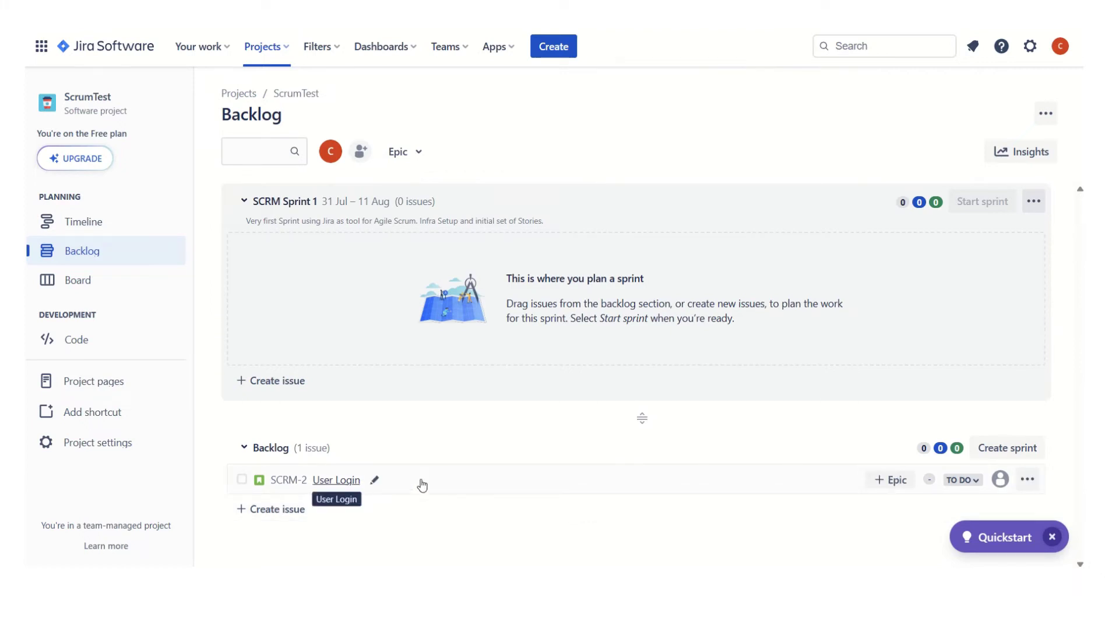
left_click(899, 481)
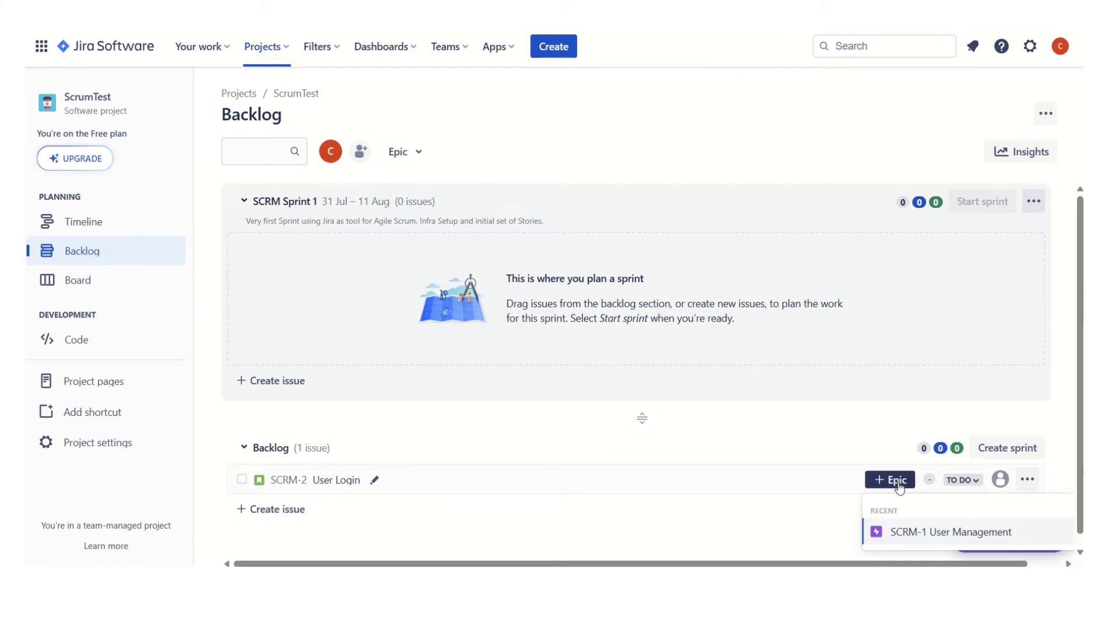
left_click(944, 539)
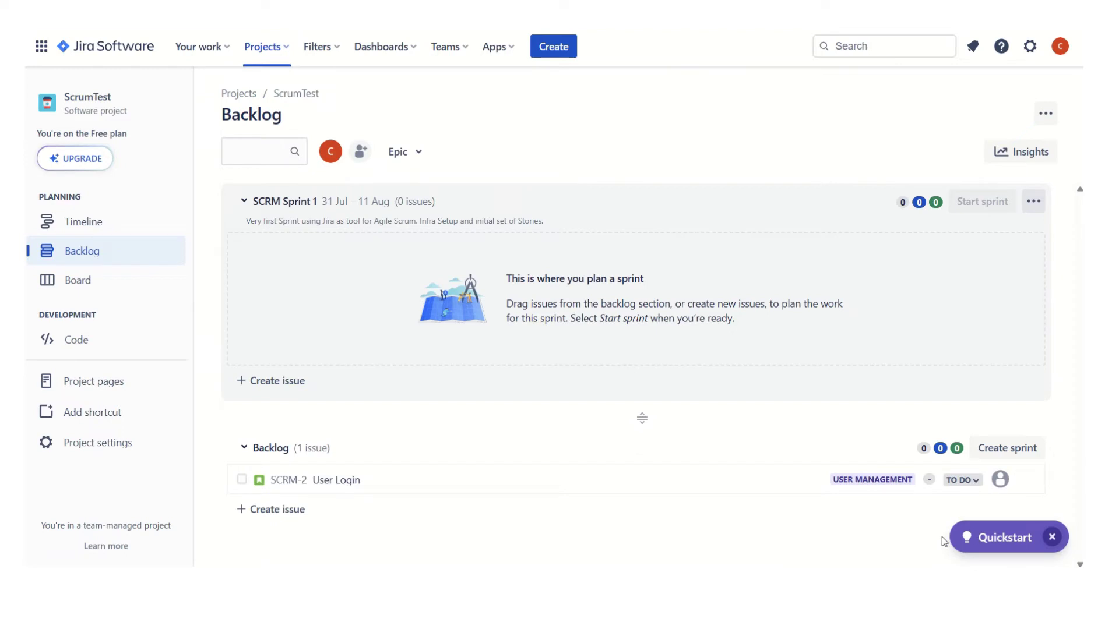
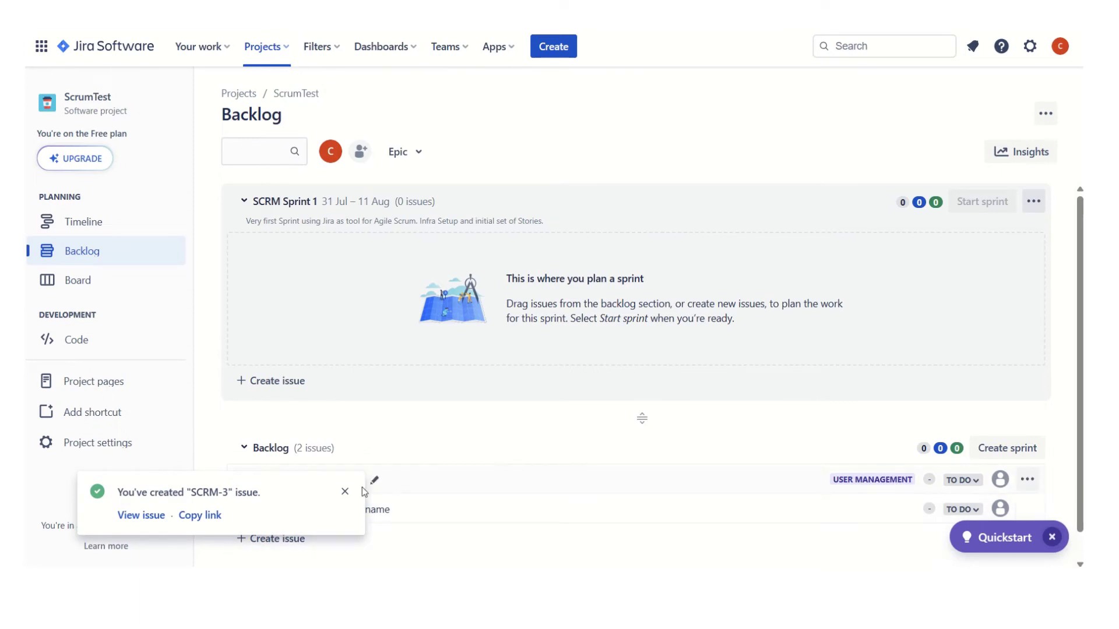
Dismiss the creation notice, open the Forgot Username story's details and set User Management as its parent epic
left_click(345, 491)
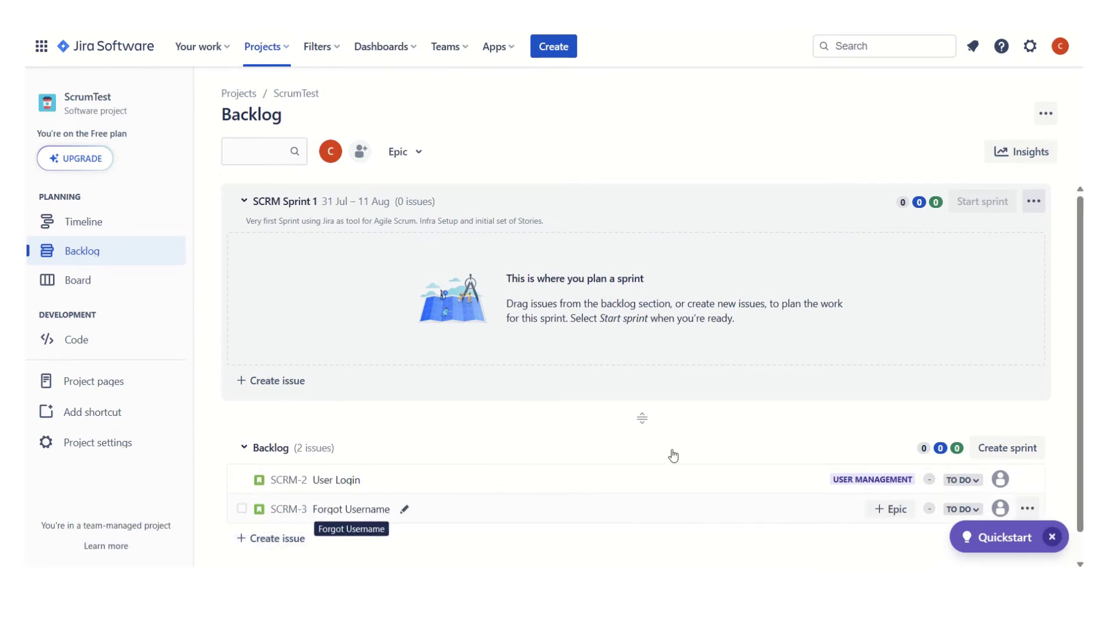
left_click(354, 511)
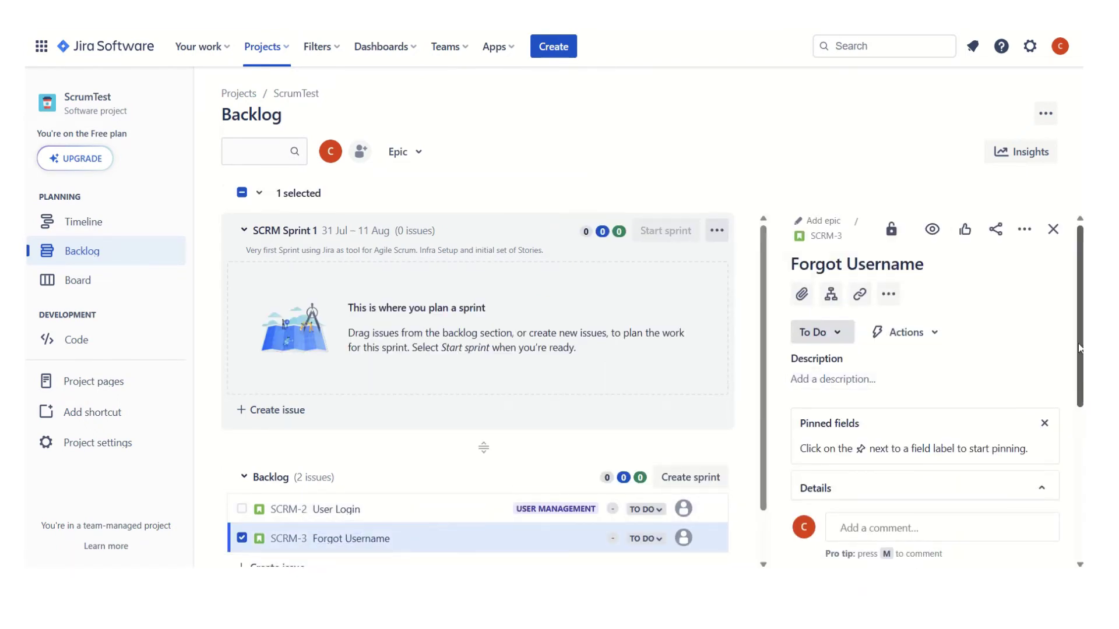
mouse_move(1077, 324)
left_mouse_down()
mouse_move(1075, 494)
mouse_move(1069, 311)
left_mouse_up()
left_click(889, 295)
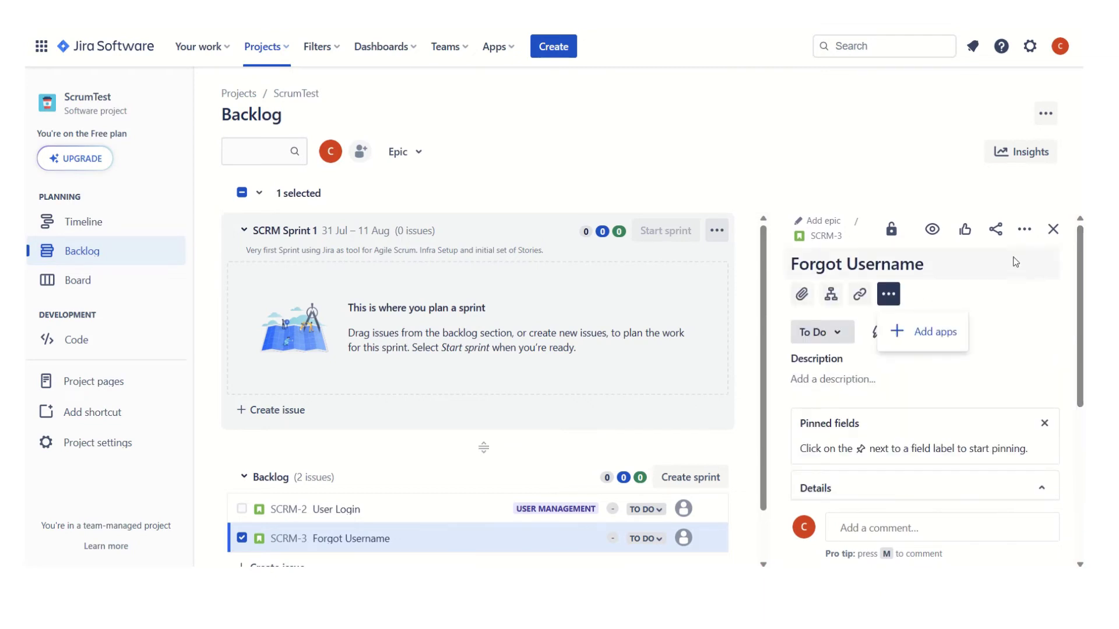
left_click(1023, 230)
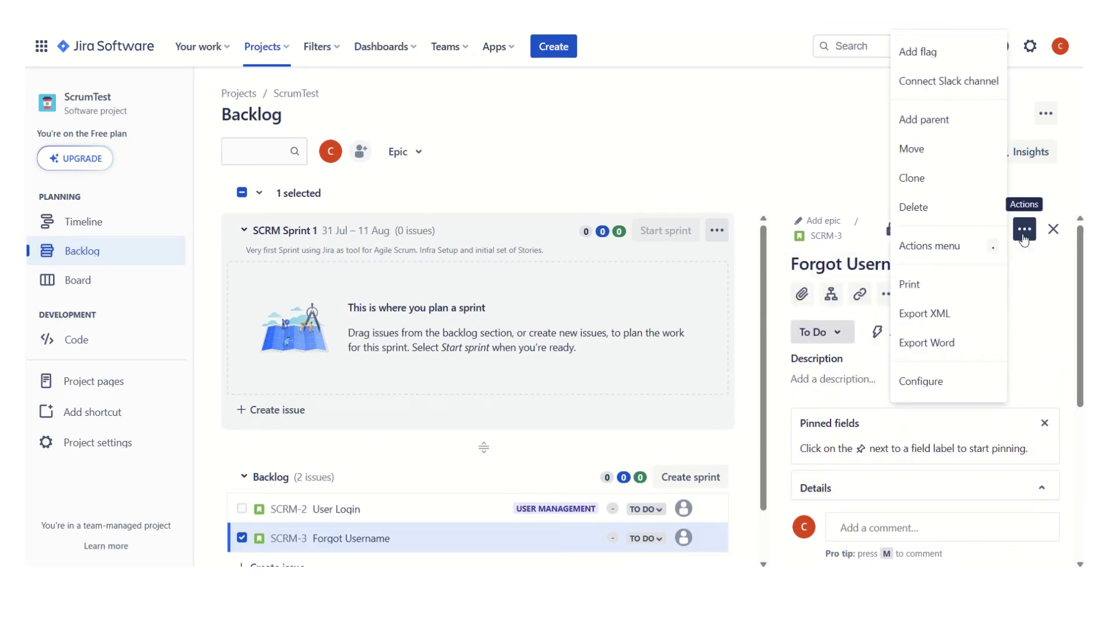
left_click(956, 122)
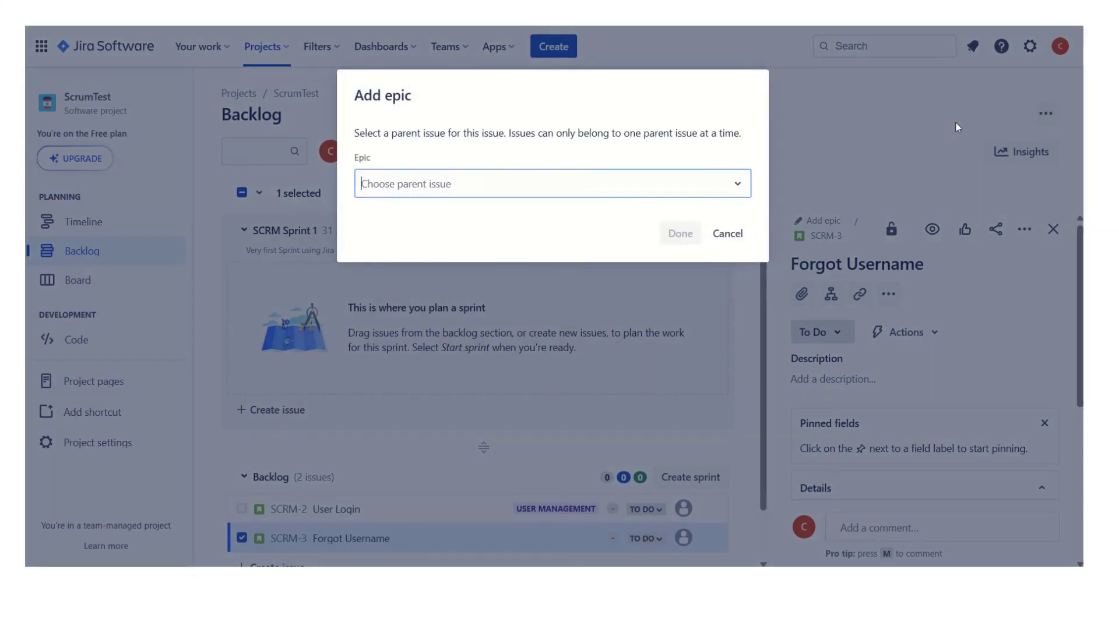
left_click(737, 184)
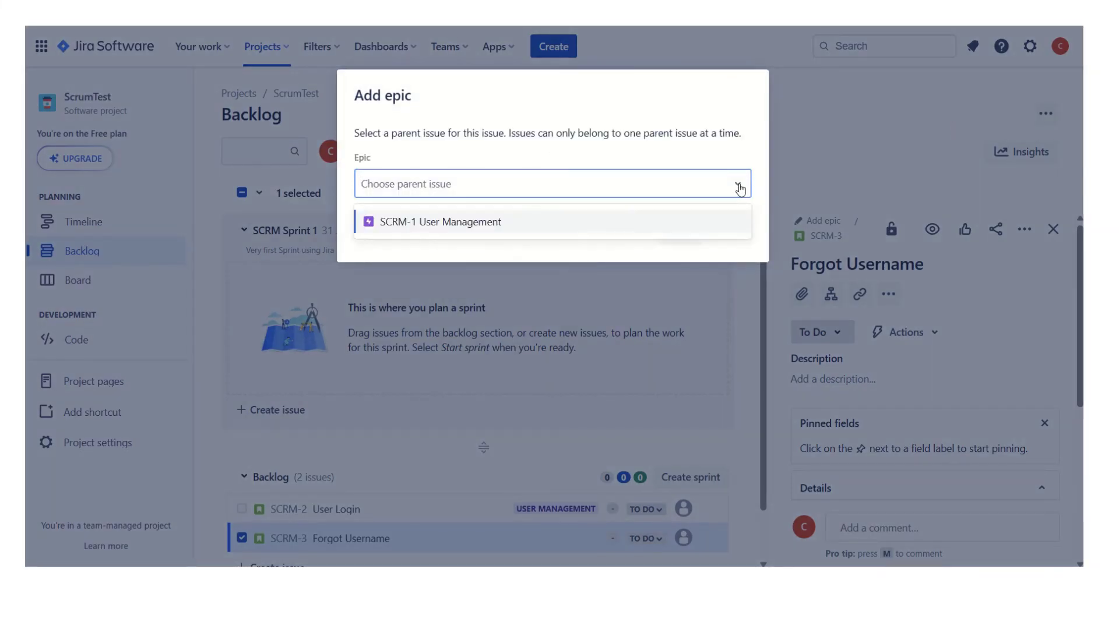
left_click(480, 225)
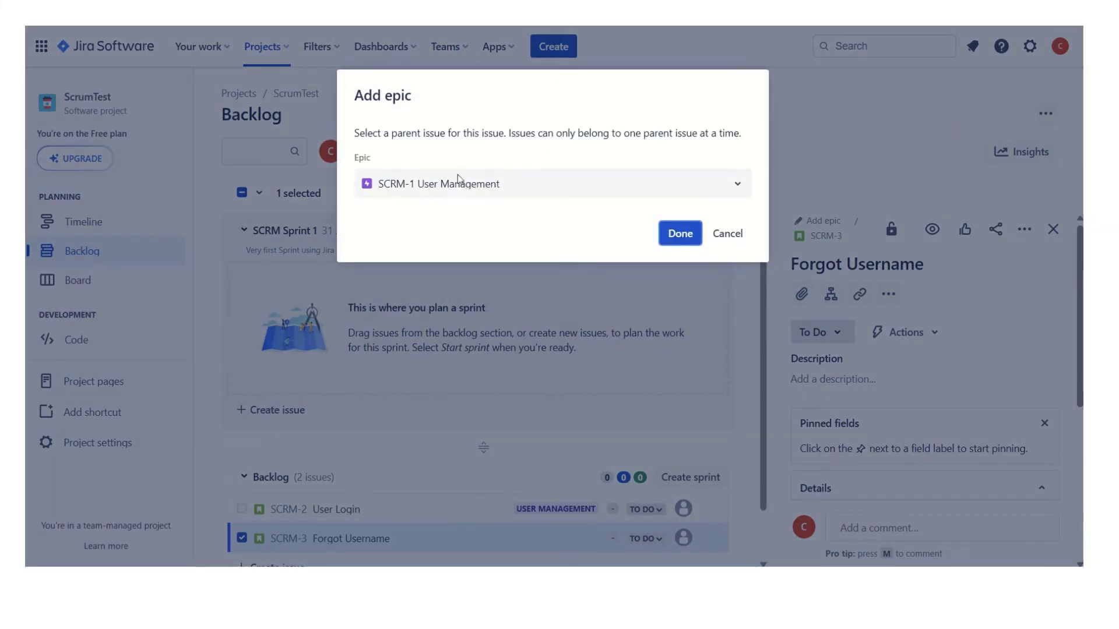
left_click(679, 233)
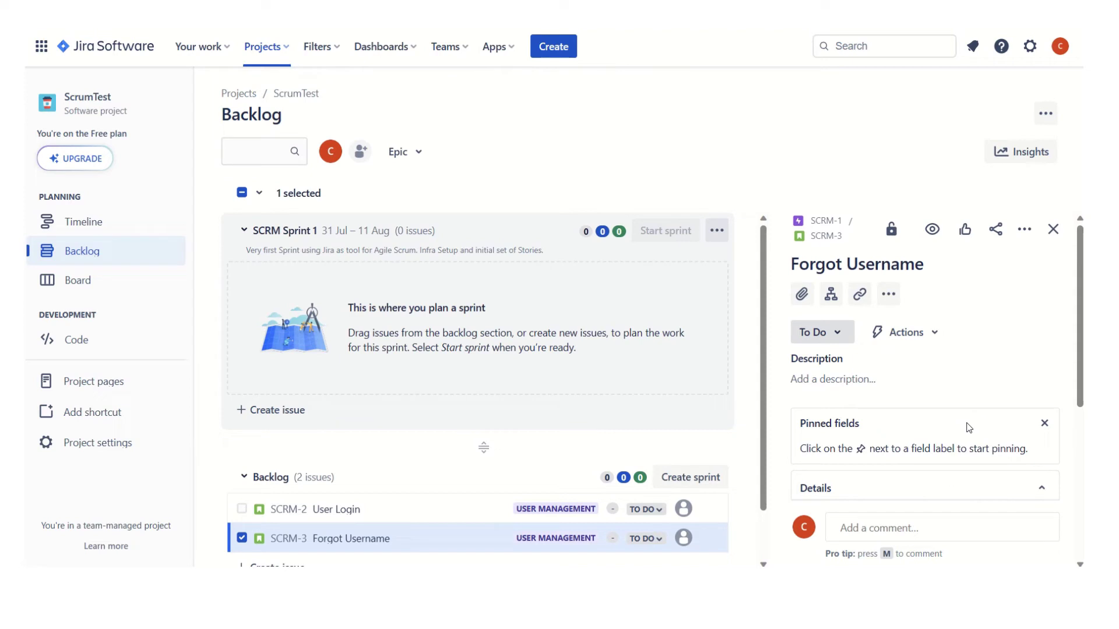
left_click(1053, 229)
Create a story with the summary "Forgot Password" in the ScrumTest project and dismiss the creation notice
scroll(1081, 479, "down", 1)
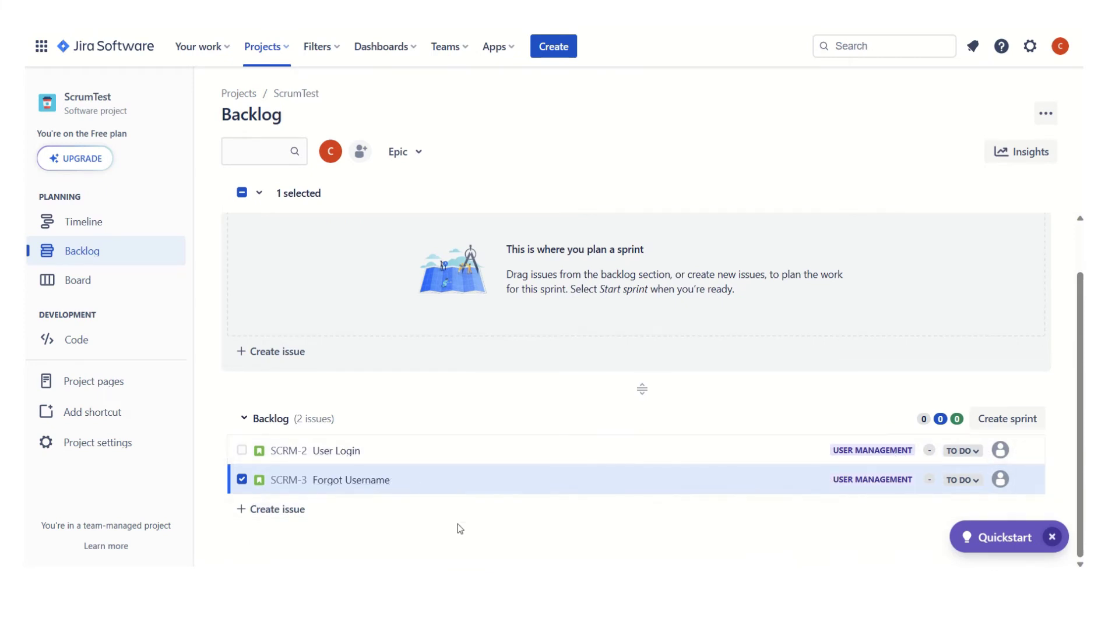
left_click(563, 50)
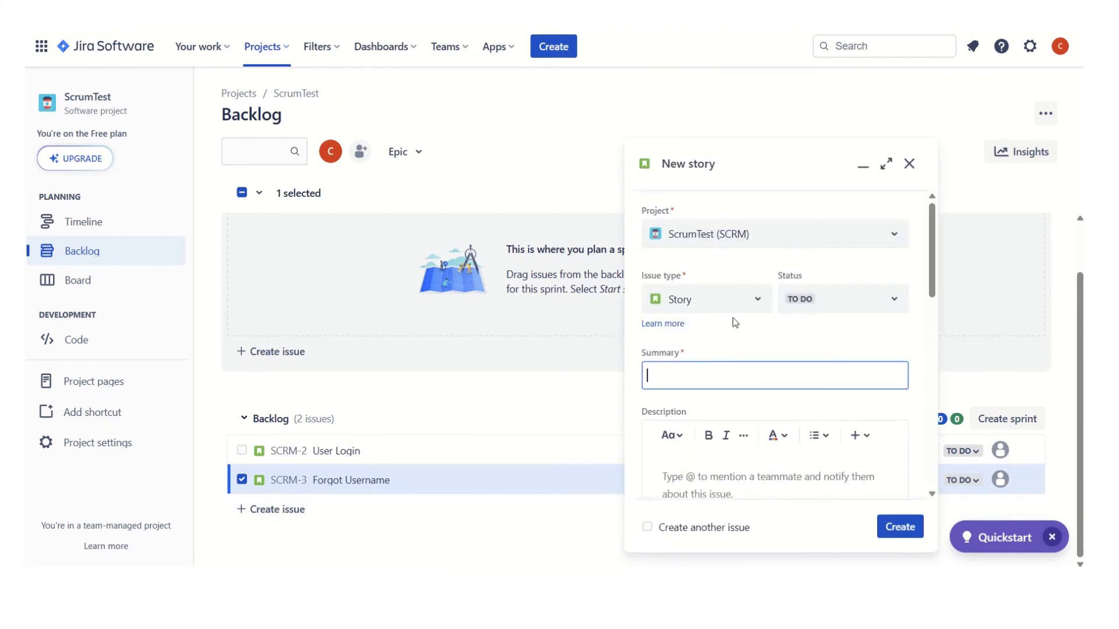
left_click(757, 300)
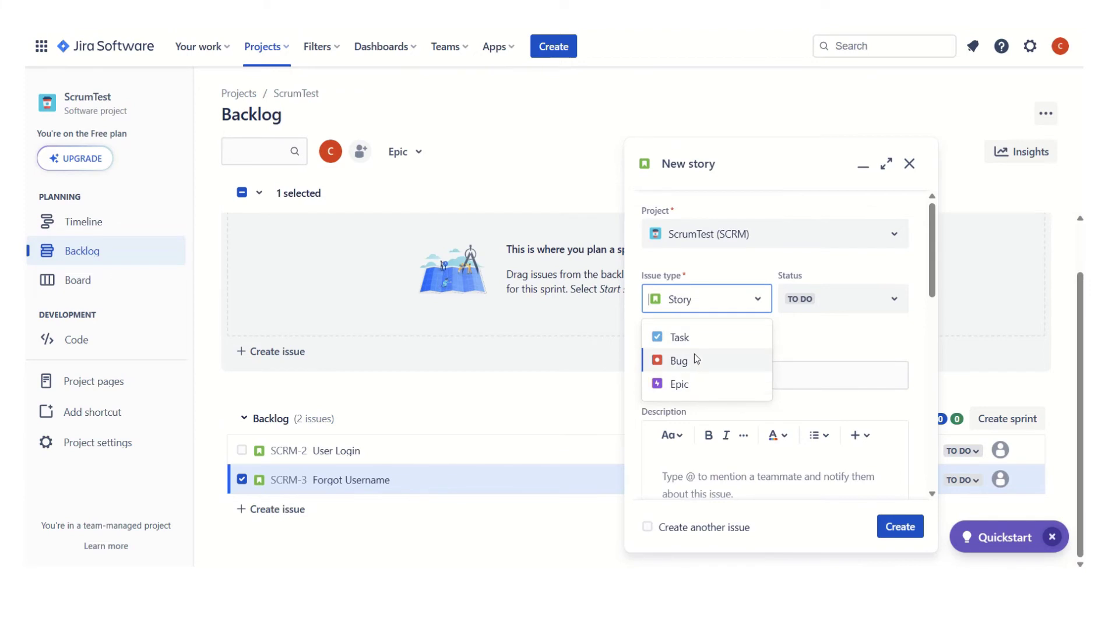
left_click(812, 339)
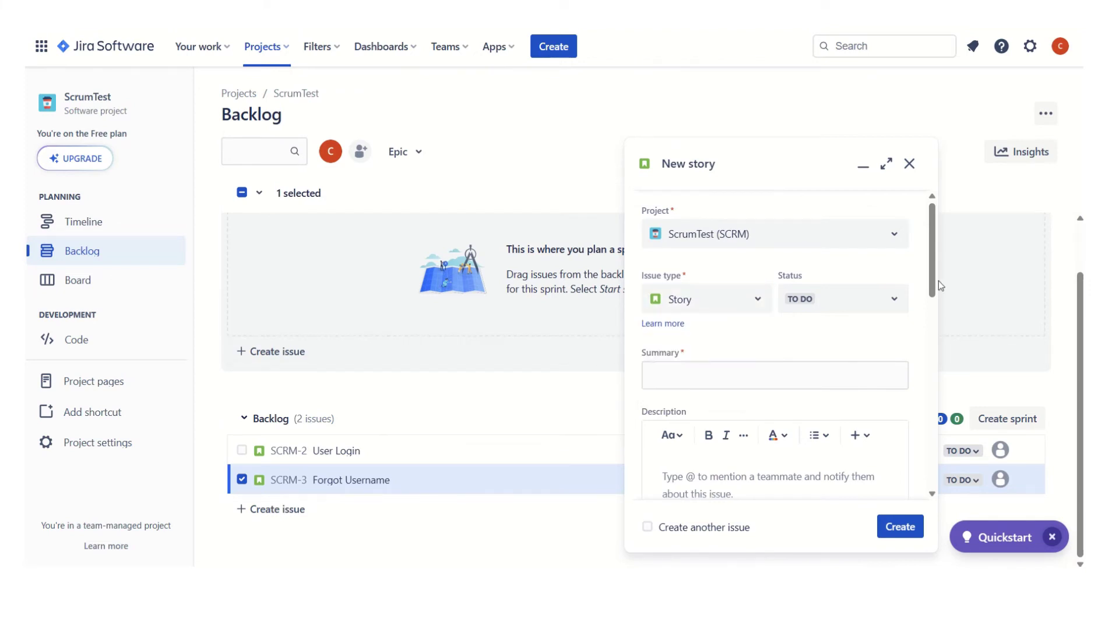
scroll(936, 288, "down", 1)
left_click(699, 315)
type("Forgot Pad")
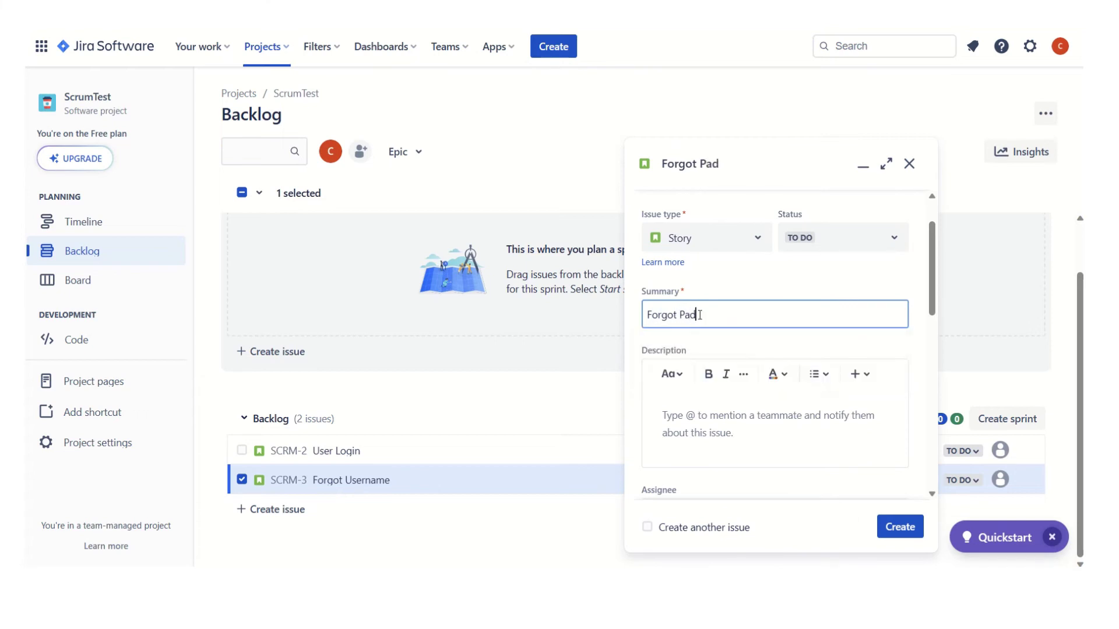
type("ssword")
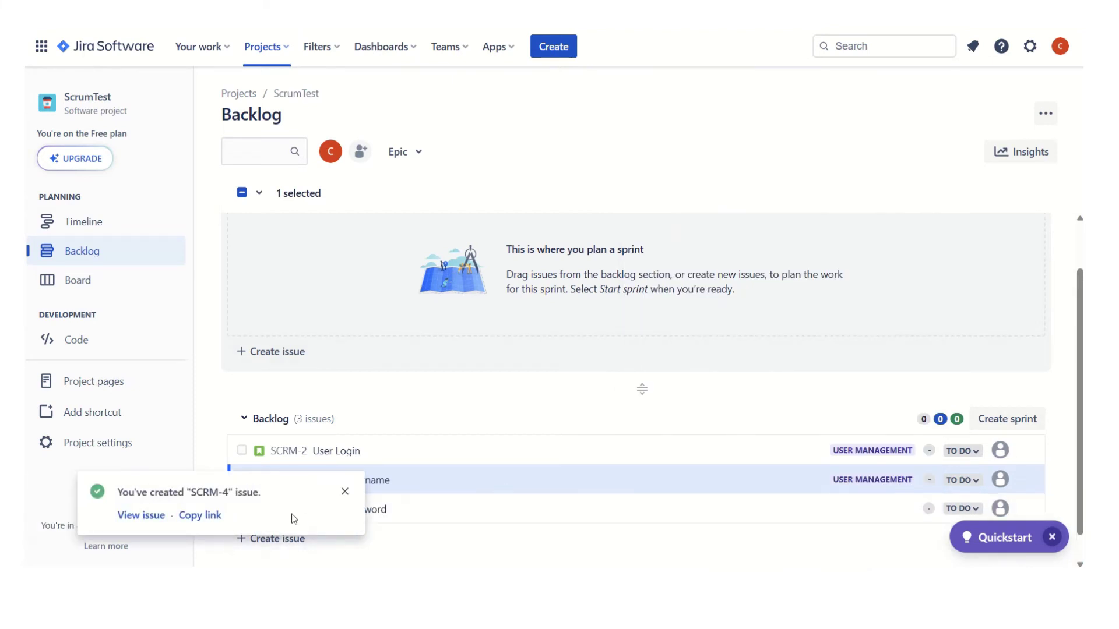
left_click(345, 491)
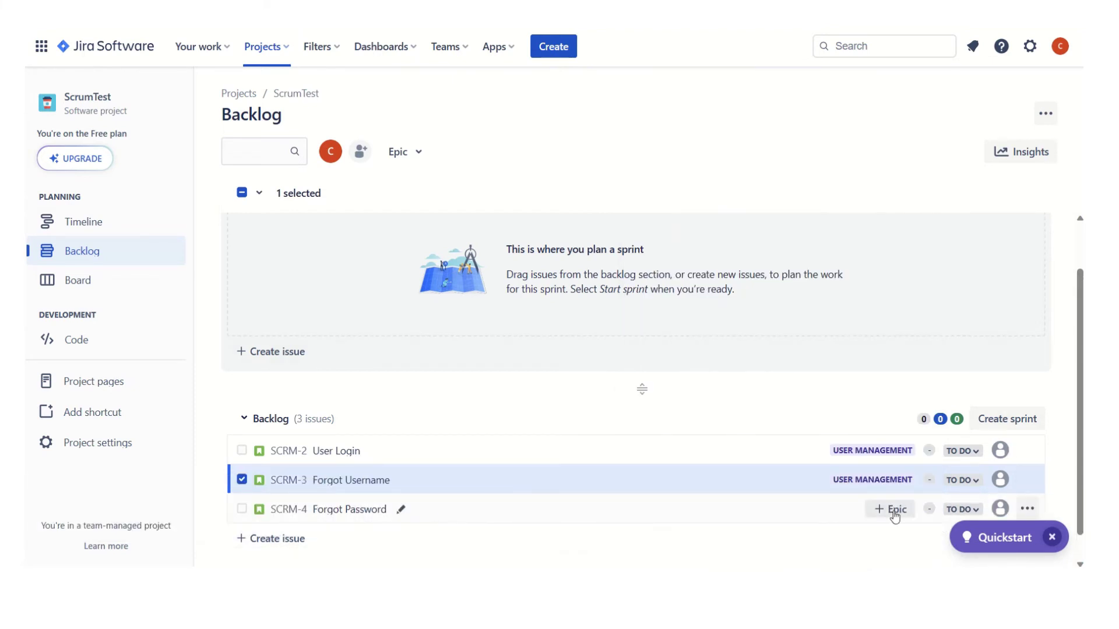
Assign the Forgot Password story in the backlog to the User Management epic
left_click(894, 515)
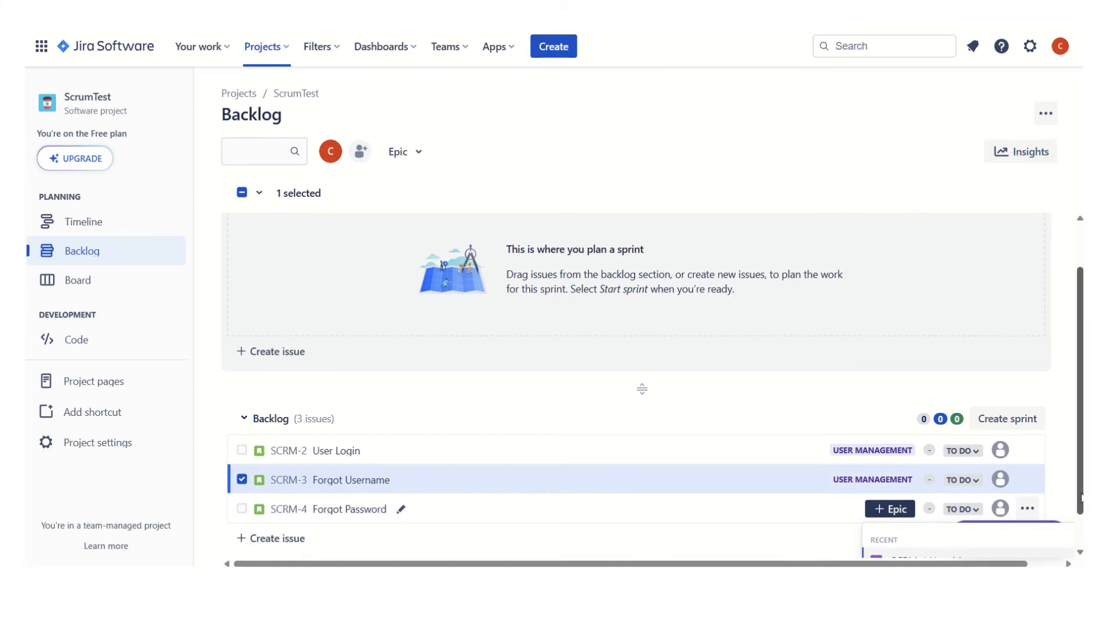
scroll(1081, 497, "down", 1)
left_click(943, 526)
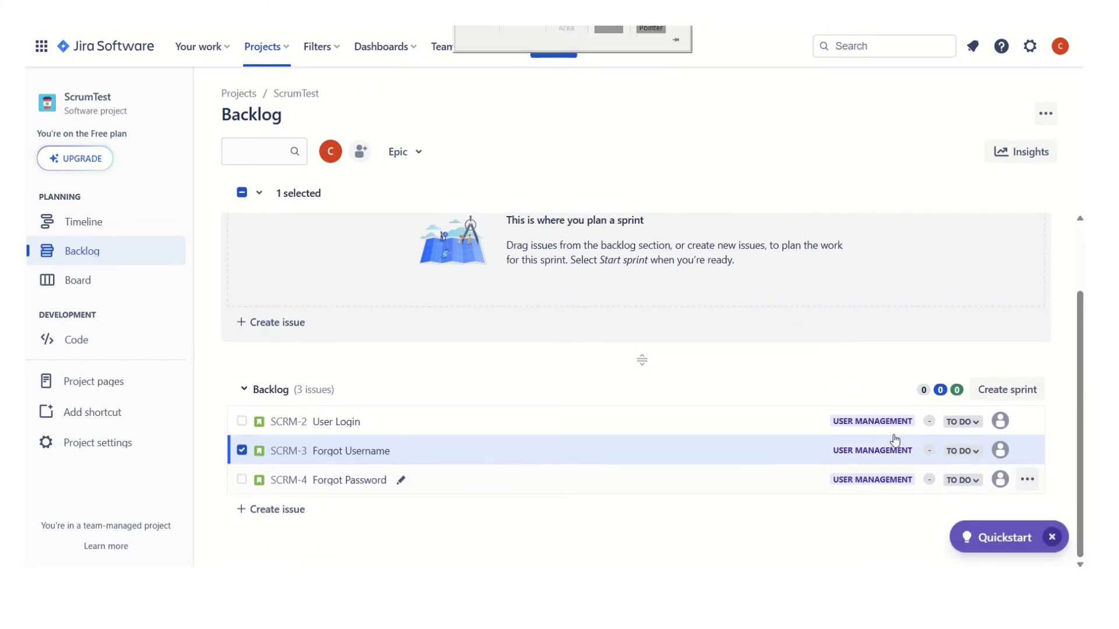
Move the User Login, Forgot Username and Forgot Password stories from the backlog into SCRM Sprint 1 in that order
left_click_drag(1079, 372, 1071, 307)
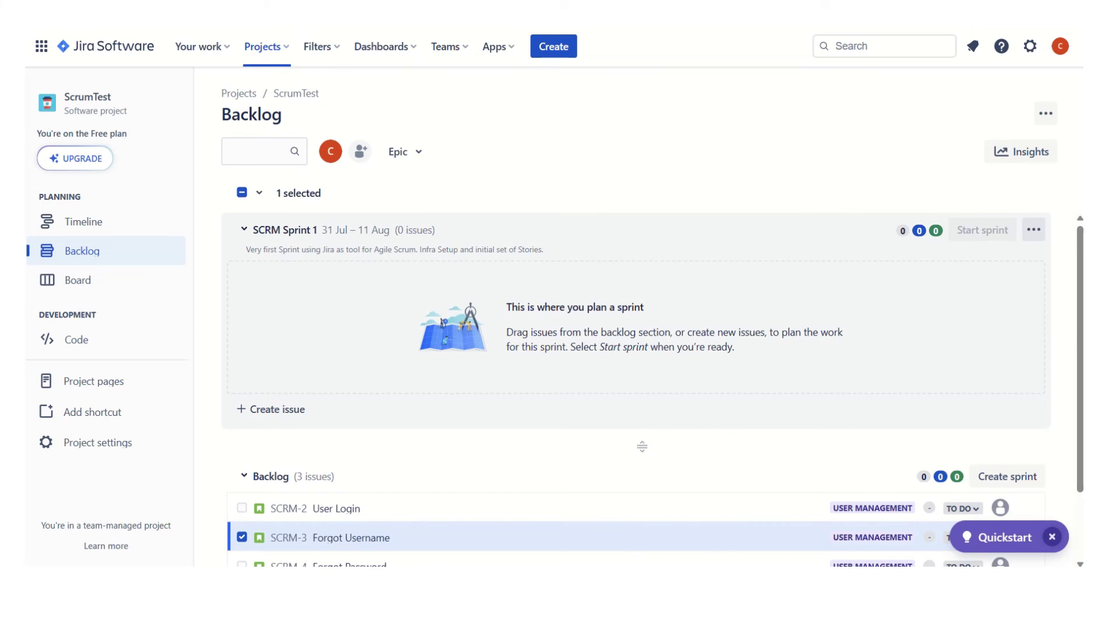
left_click_drag(1079, 379, 1082, 444)
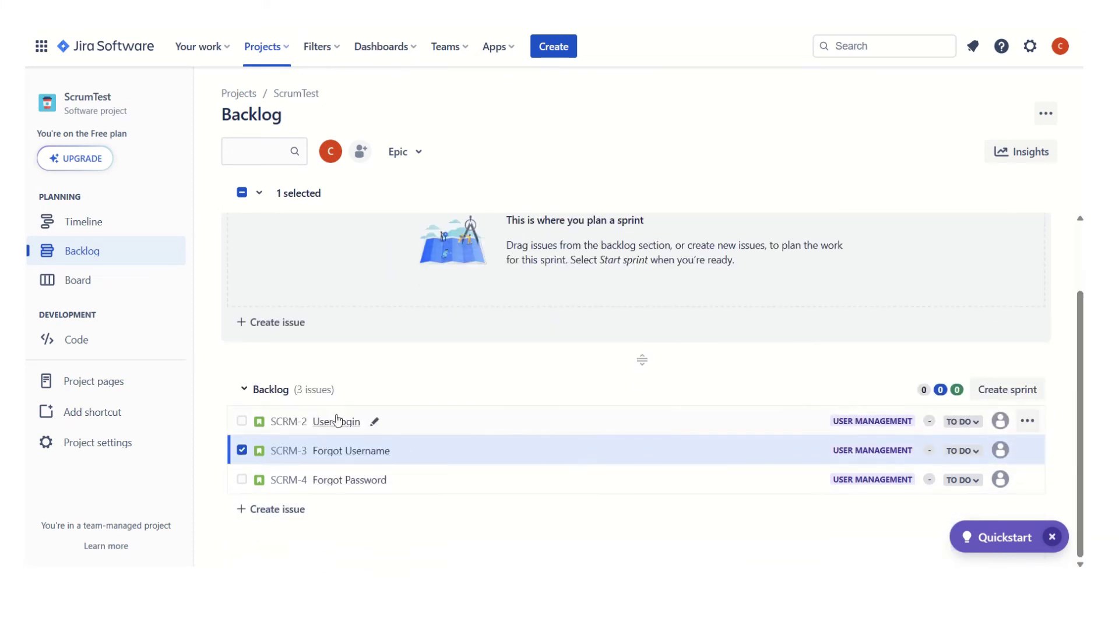
left_click_drag(346, 424, 347, 269)
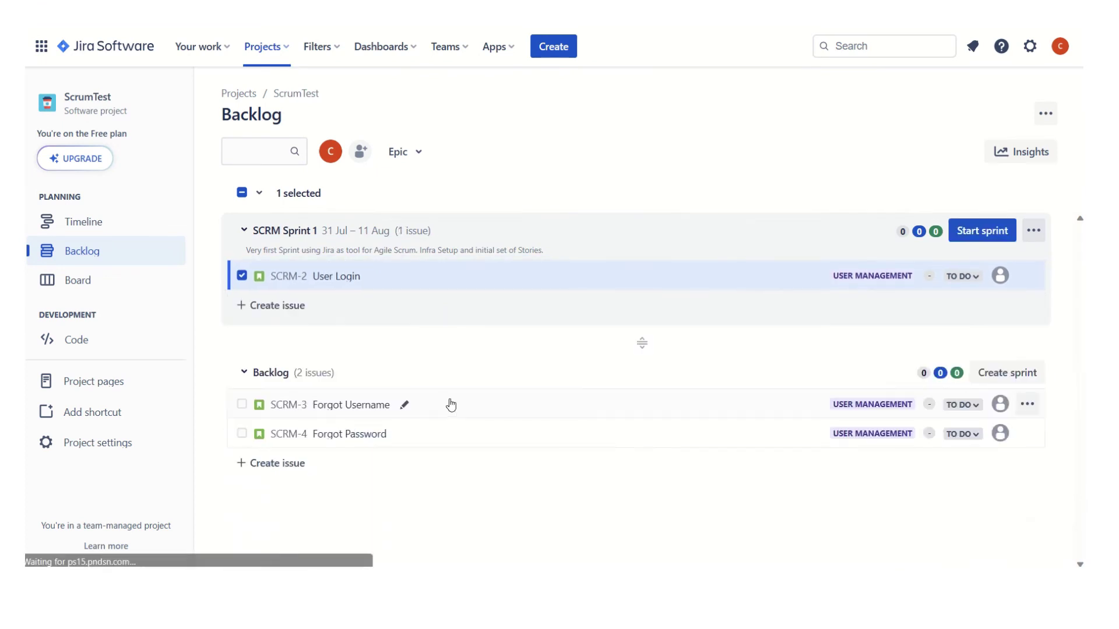
left_click_drag(324, 404, 326, 315)
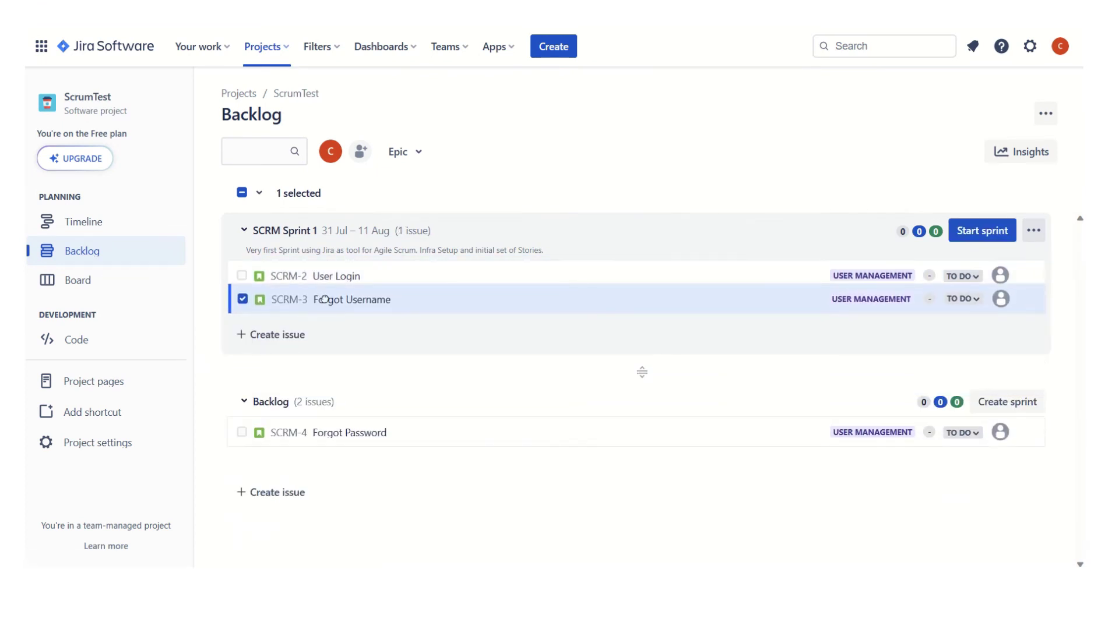
left_click_drag(370, 431, 356, 333)
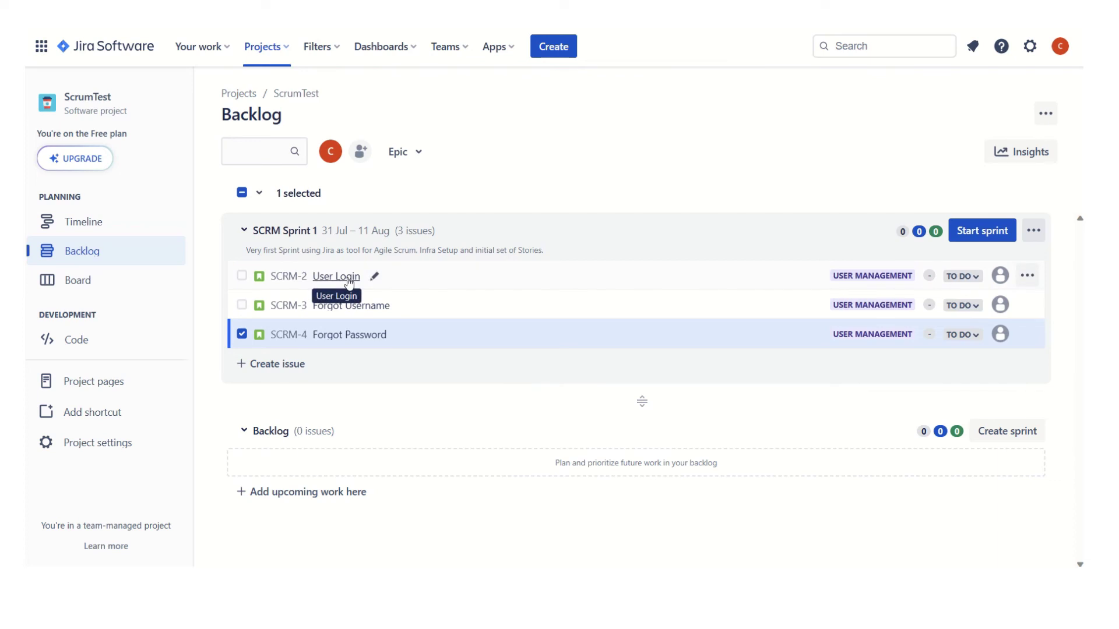
Set the story point estimate of the User Login story to 3
left_click(929, 275)
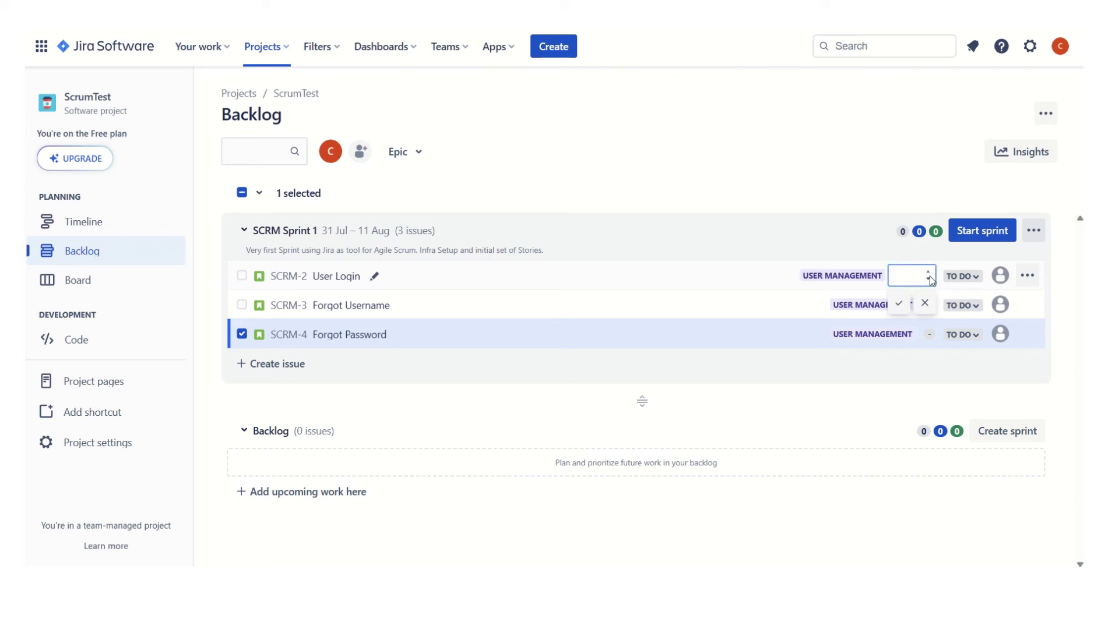
type("3")
key("Return")
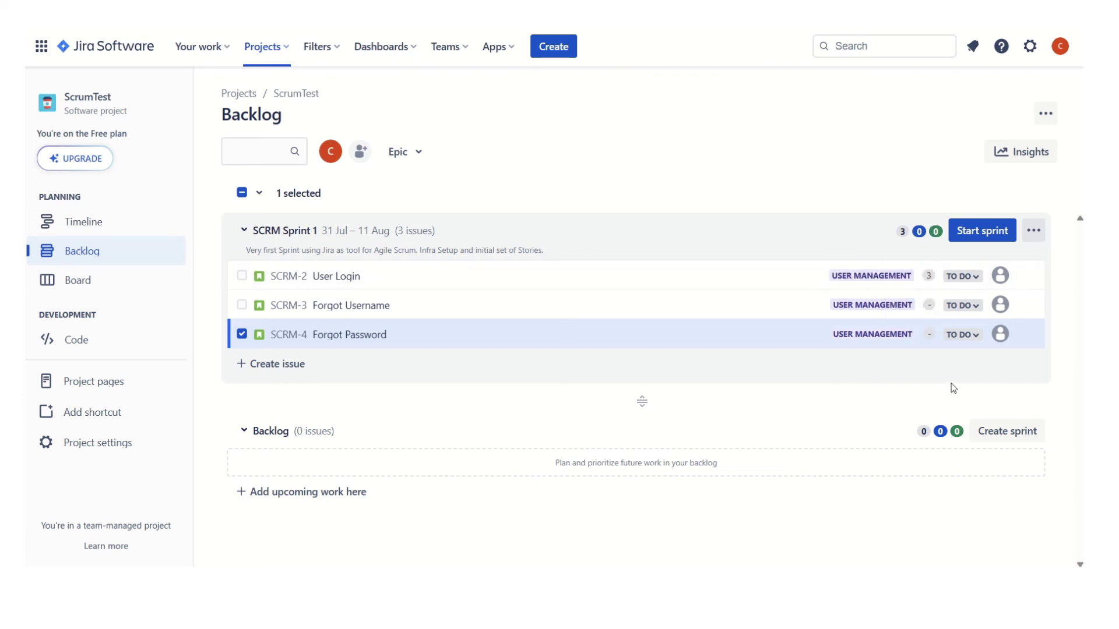
Set the story point estimates in SCRM Sprint 1 to 3 for Forgot Username and 2 for Forgot Password
left_click(928, 305)
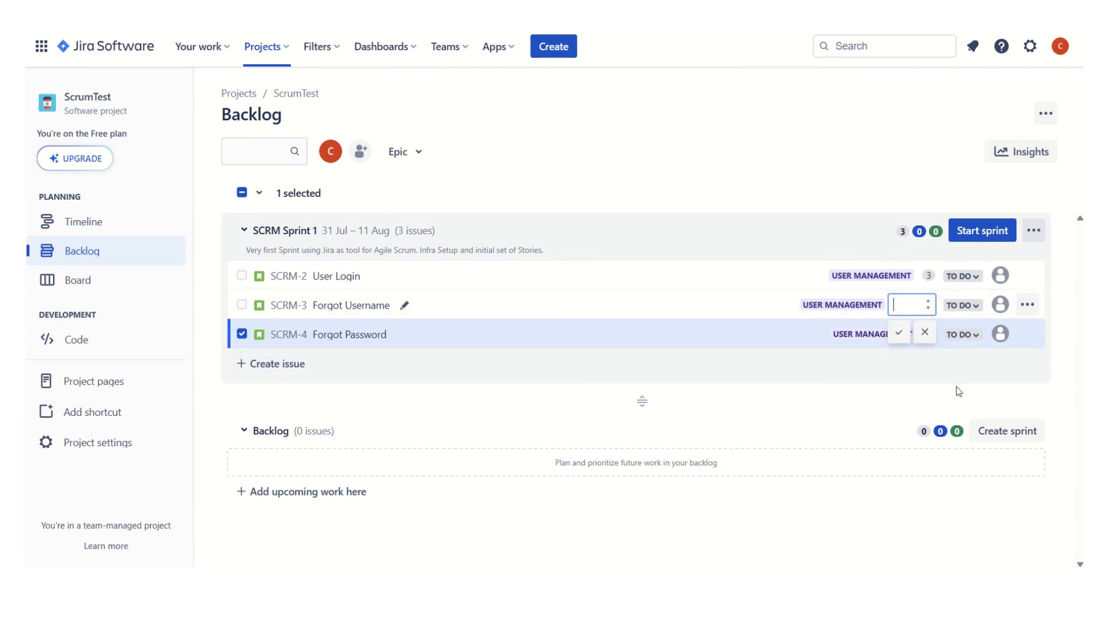
type("3")
left_click(899, 332)
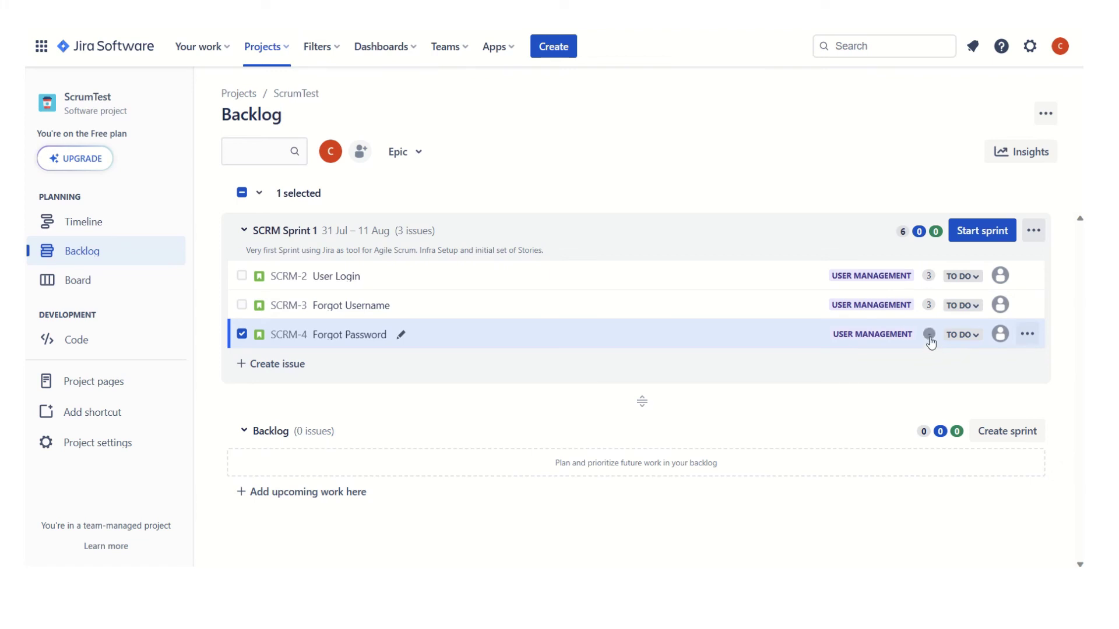
left_click(929, 337)
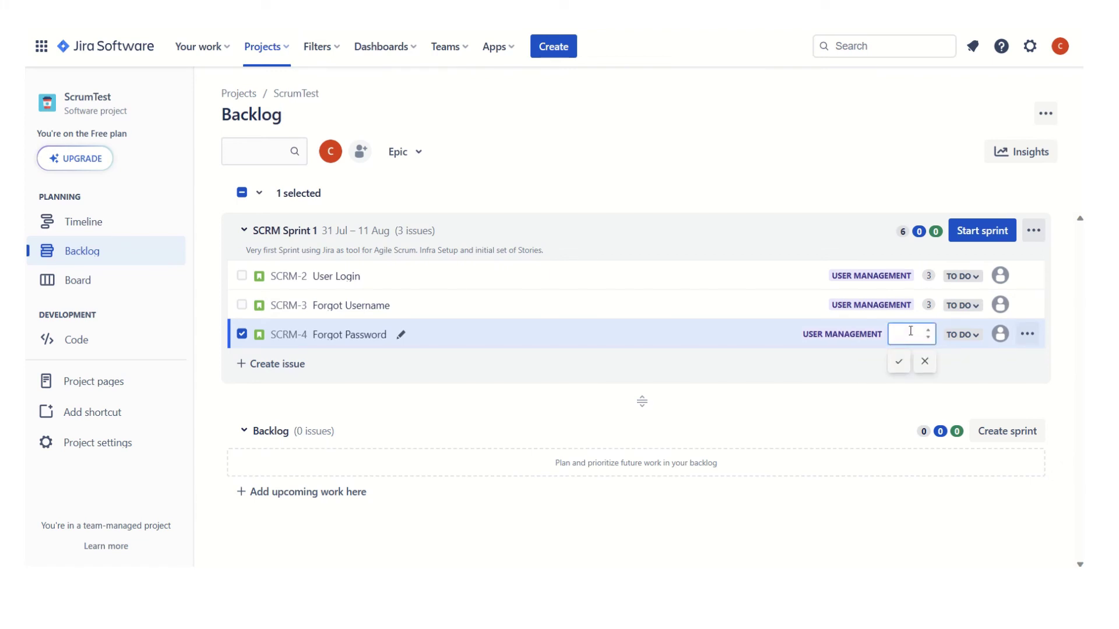
type("2")
left_click(899, 361)
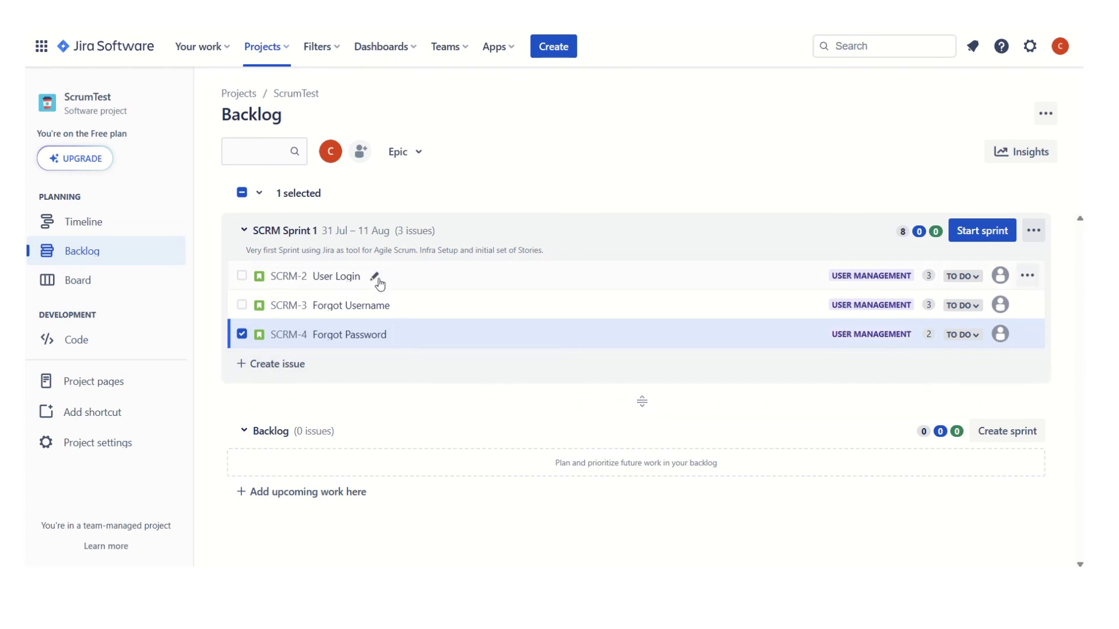
Open the User Login story's details, examine its fields including sprint, story point estimate and reporter, and close the details
left_click(375, 277)
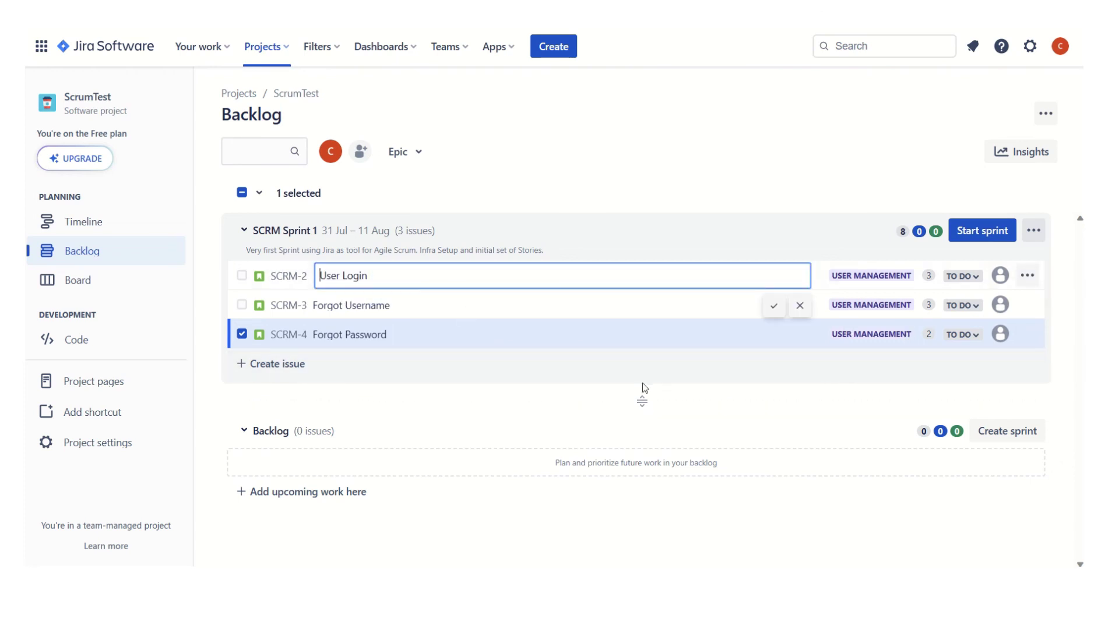
left_click(450, 368)
left_click(330, 283)
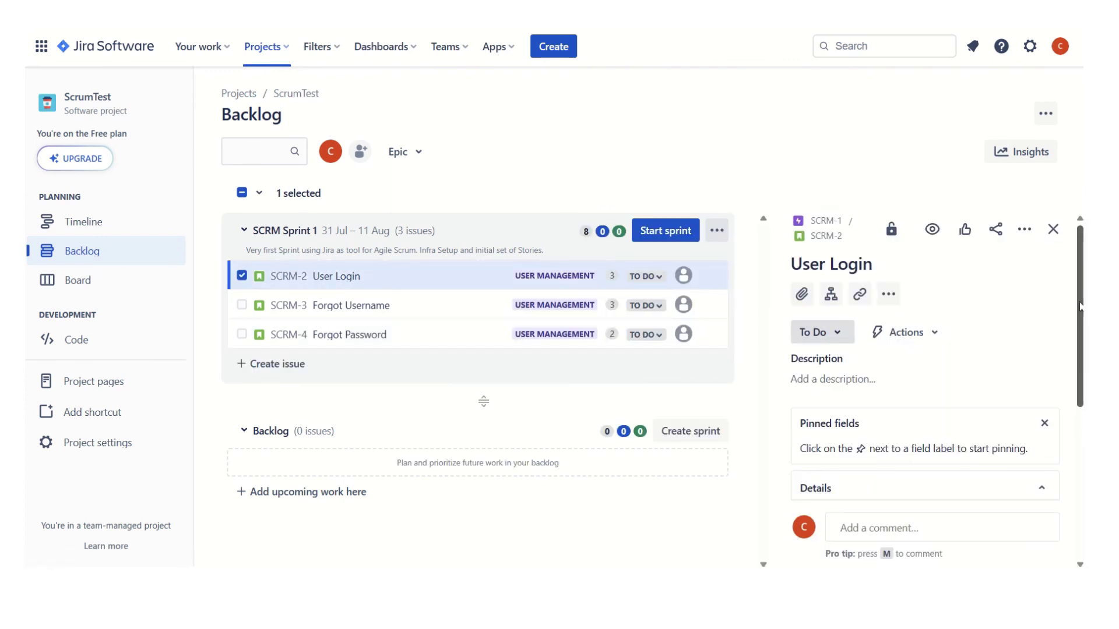
left_click(887, 293)
left_click(1024, 229)
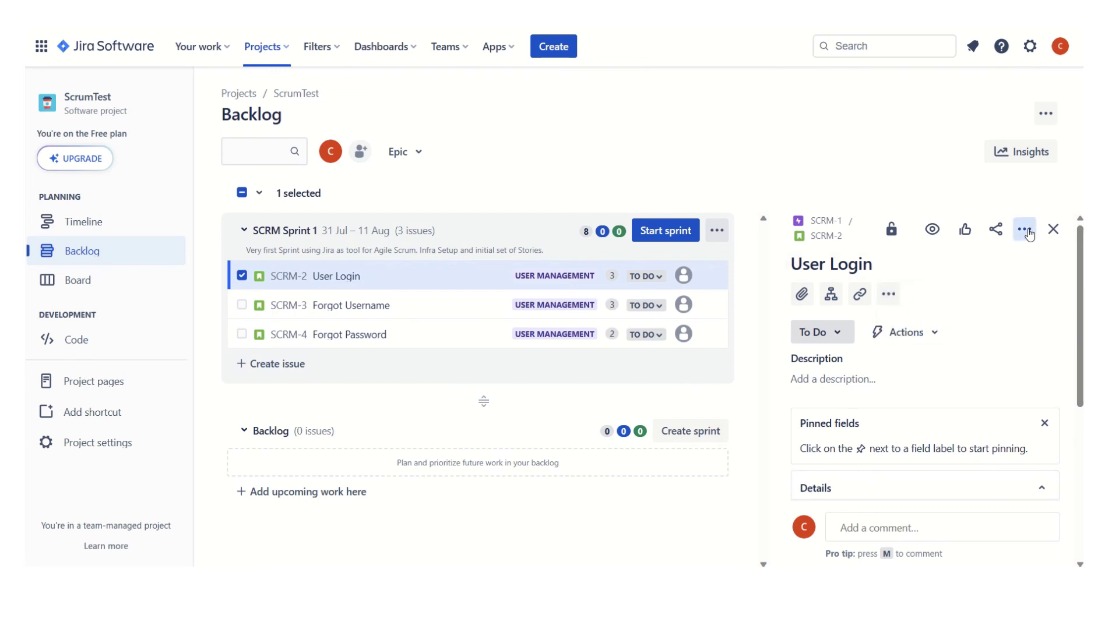
left_click(1047, 330)
left_click_drag(1080, 315, 1079, 422)
scroll(1079, 422, "down", 2)
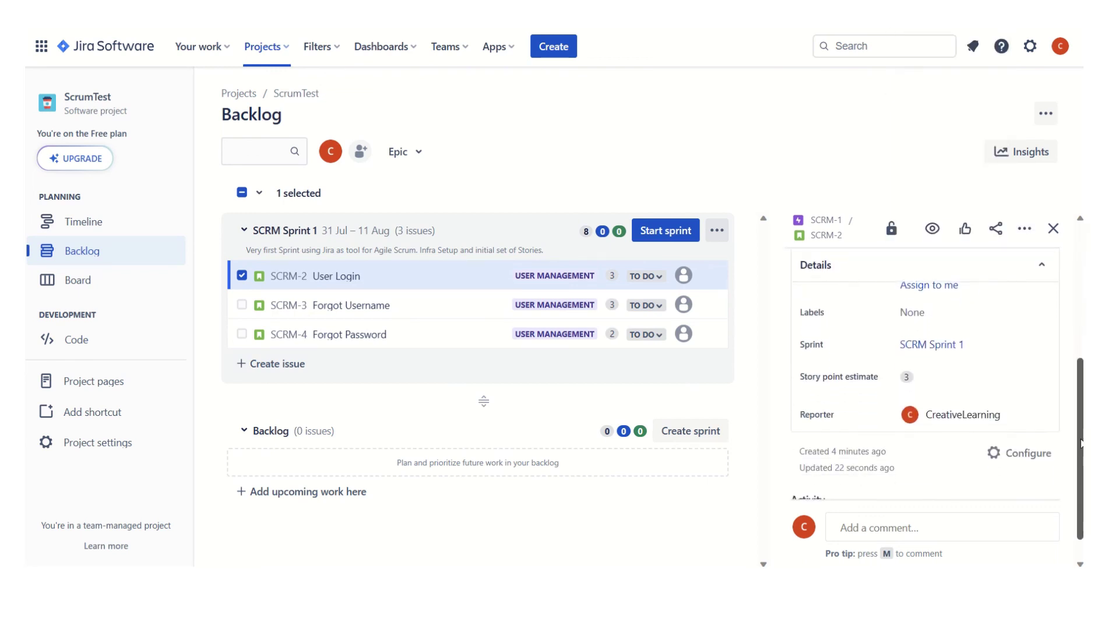
mouse_move(819, 402)
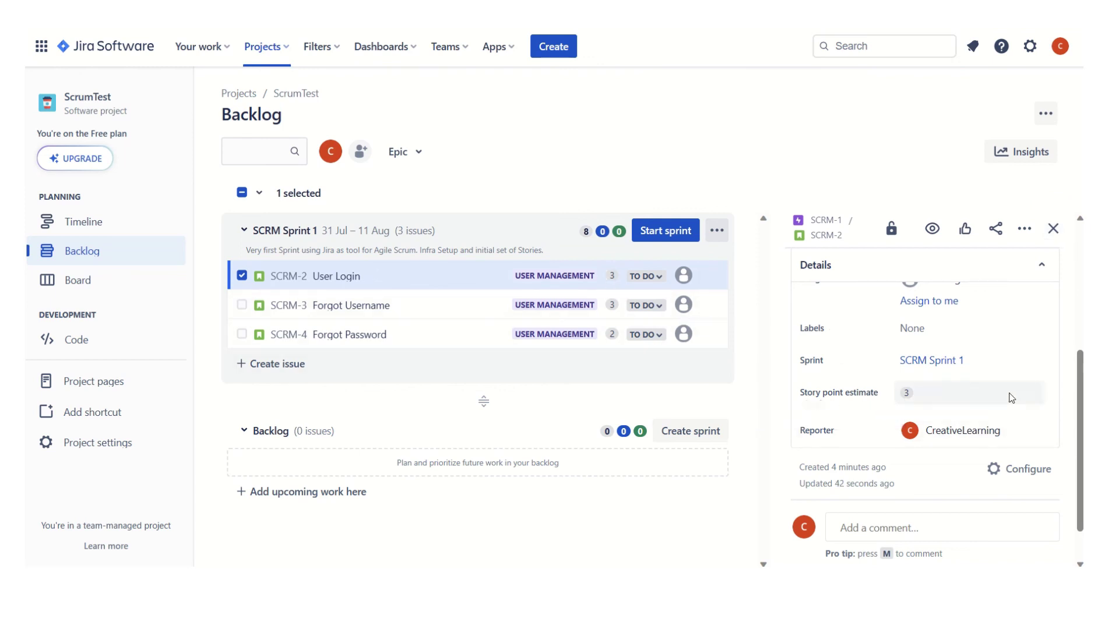
left_click(1053, 229)
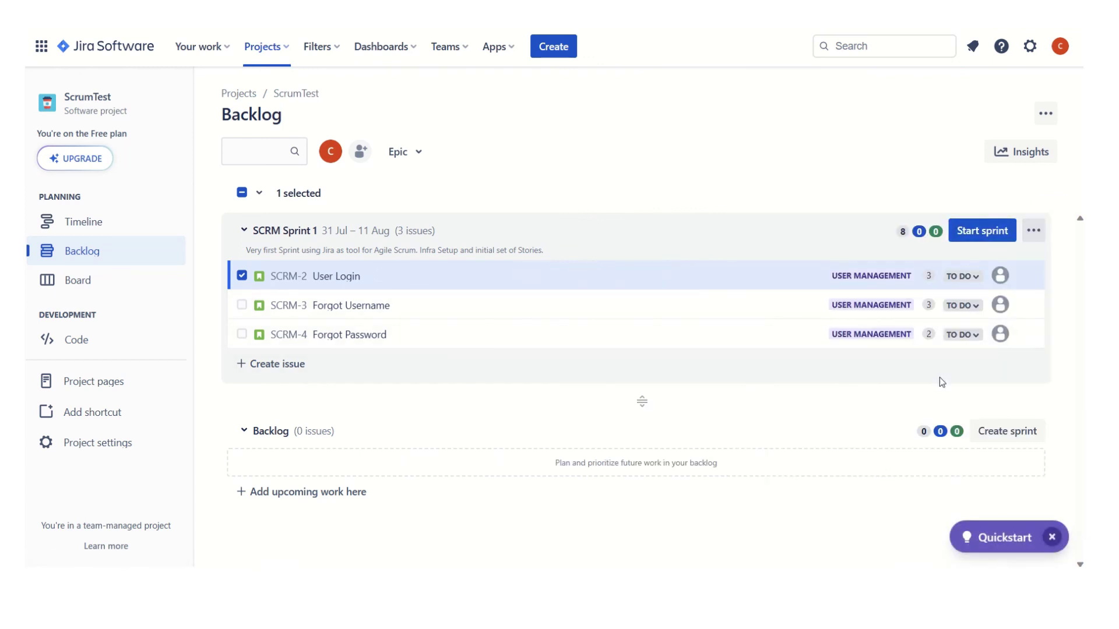